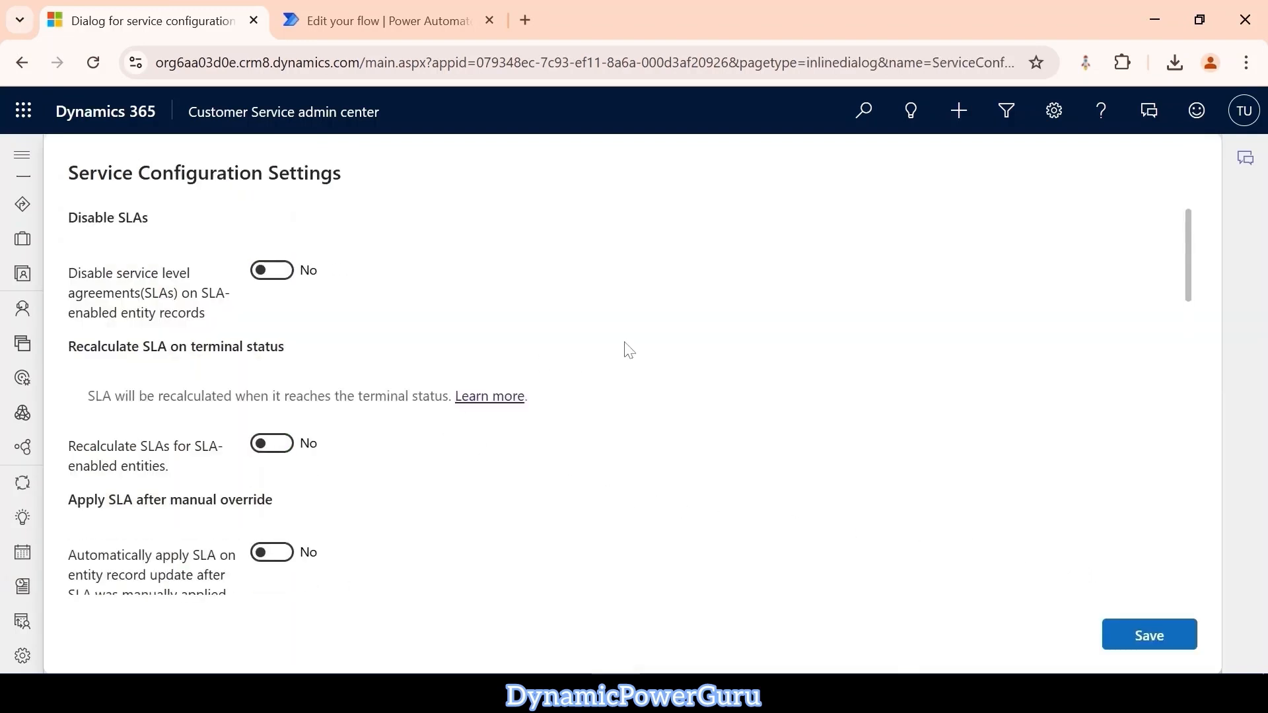
Examine the Select SLA Pause Status settings, including the SLA-enabled entity choices and the full instruction texts.
scroll(628, 350, down, 1)
scroll(628, 350, down, 2)
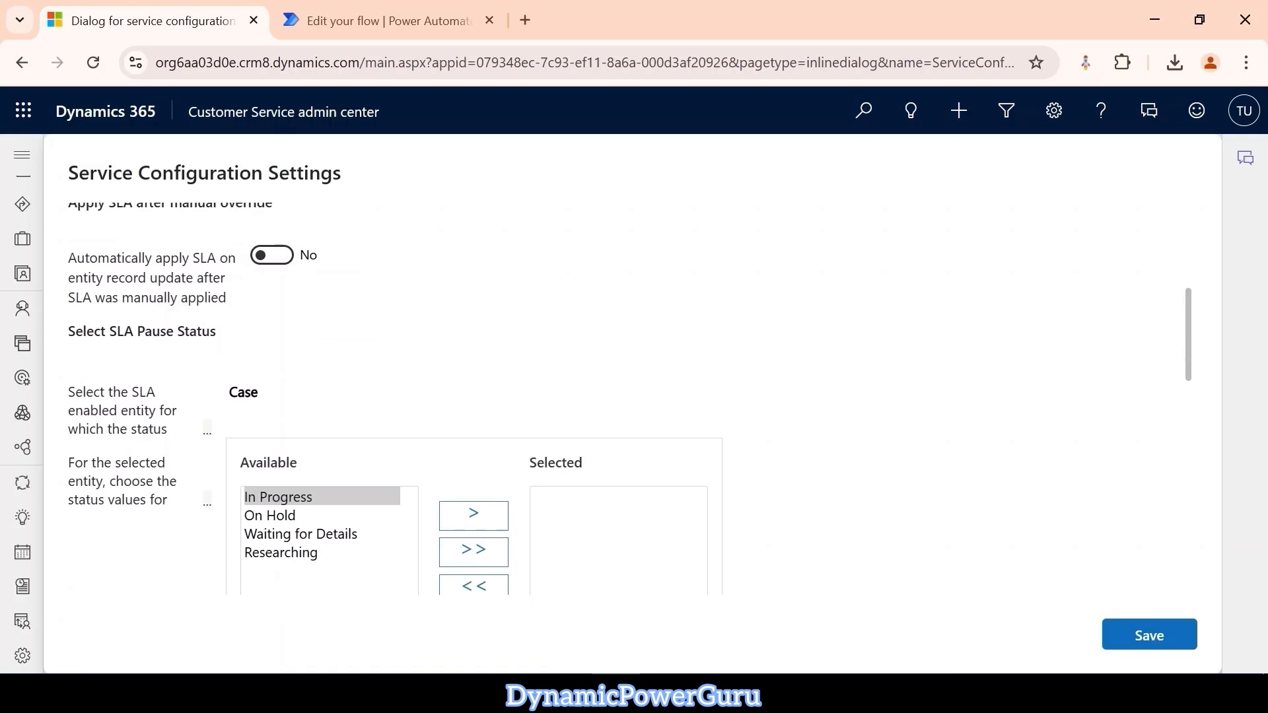
drag(68, 331, 210, 331)
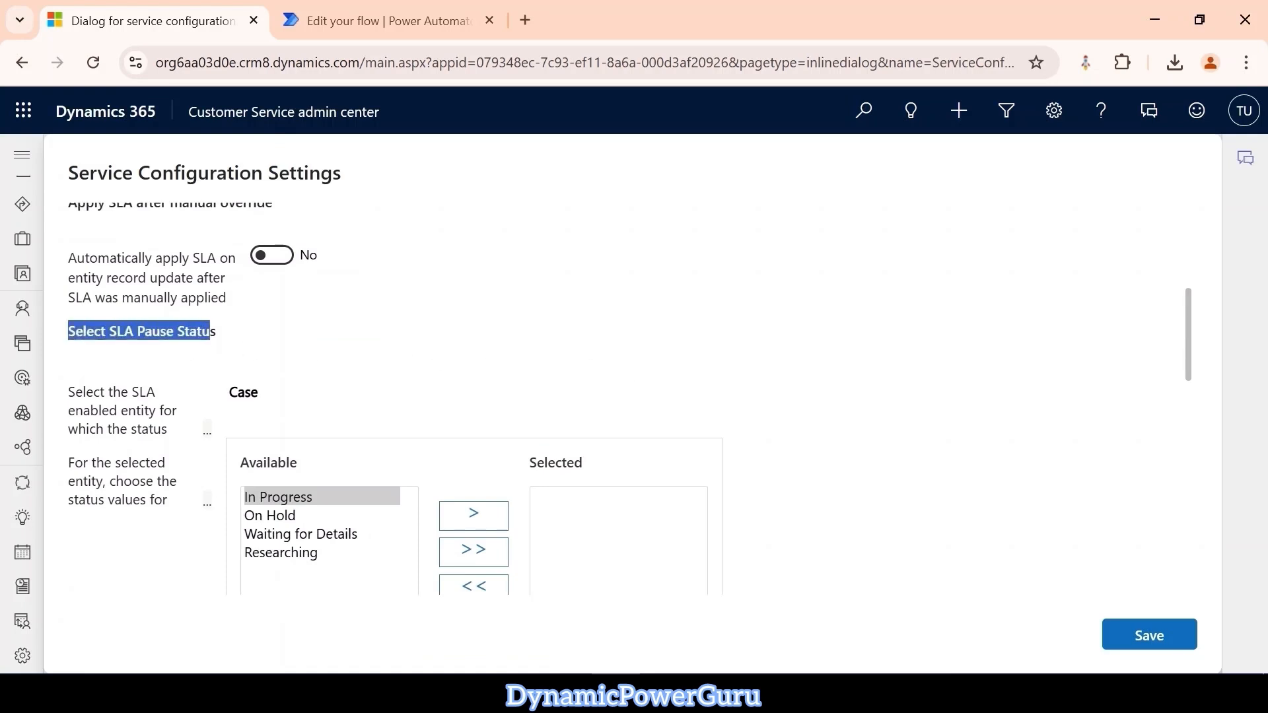
click(208, 434)
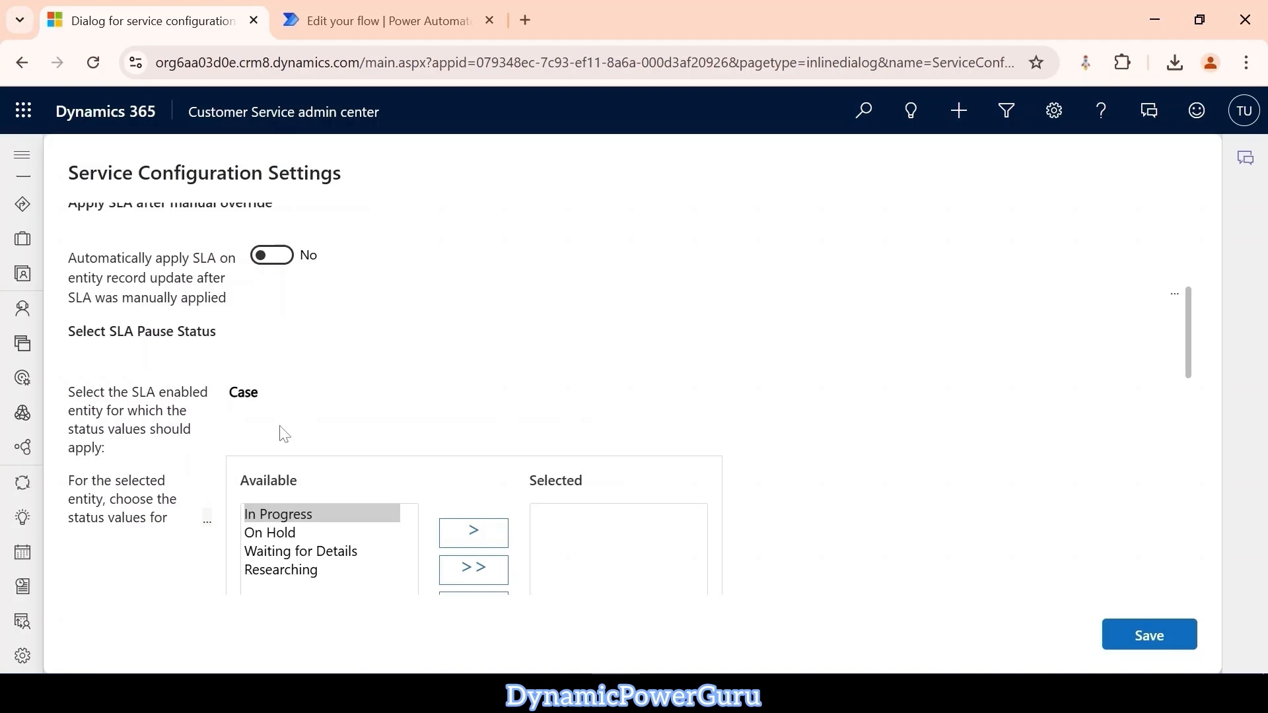
click(450, 396)
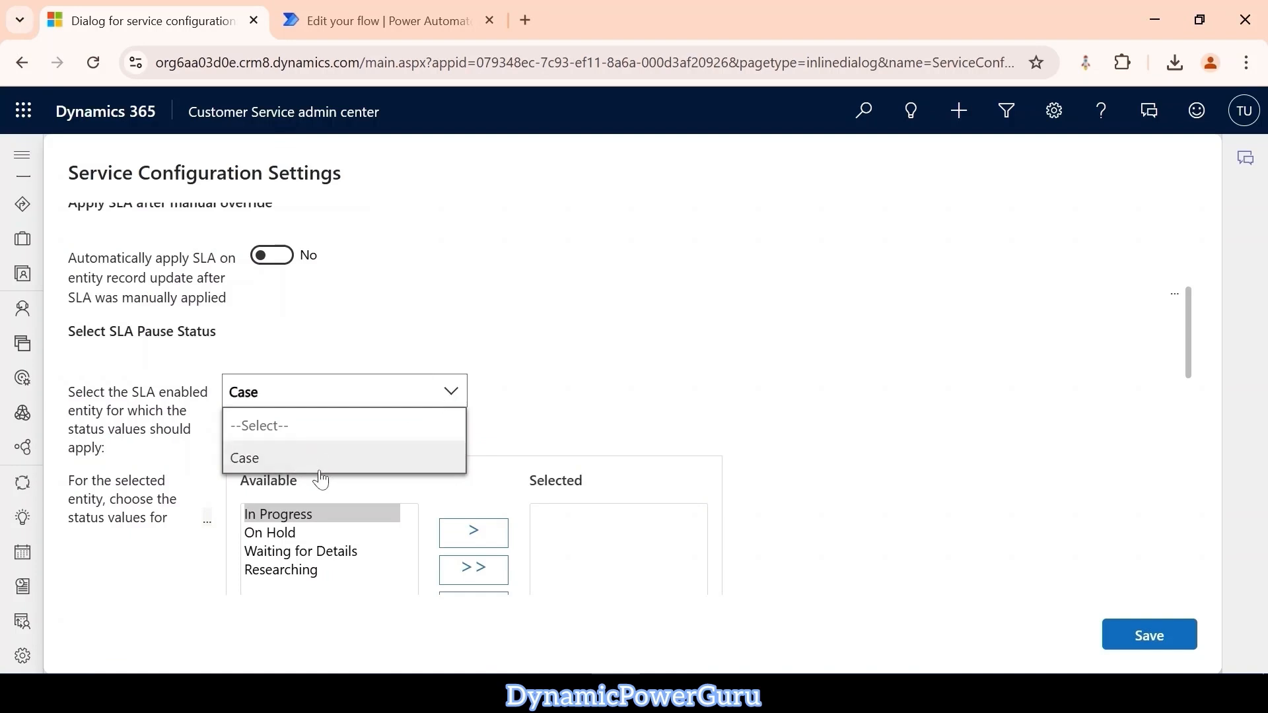
click(453, 401)
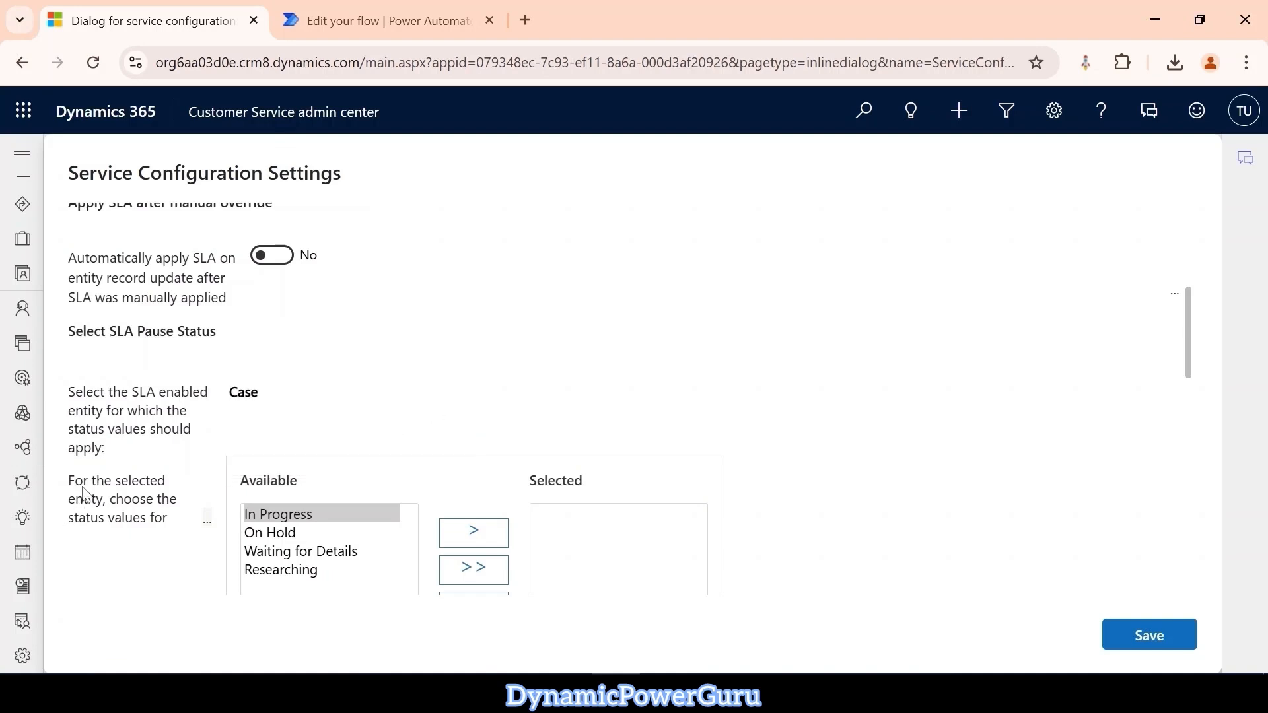
mouse_move(209, 525)
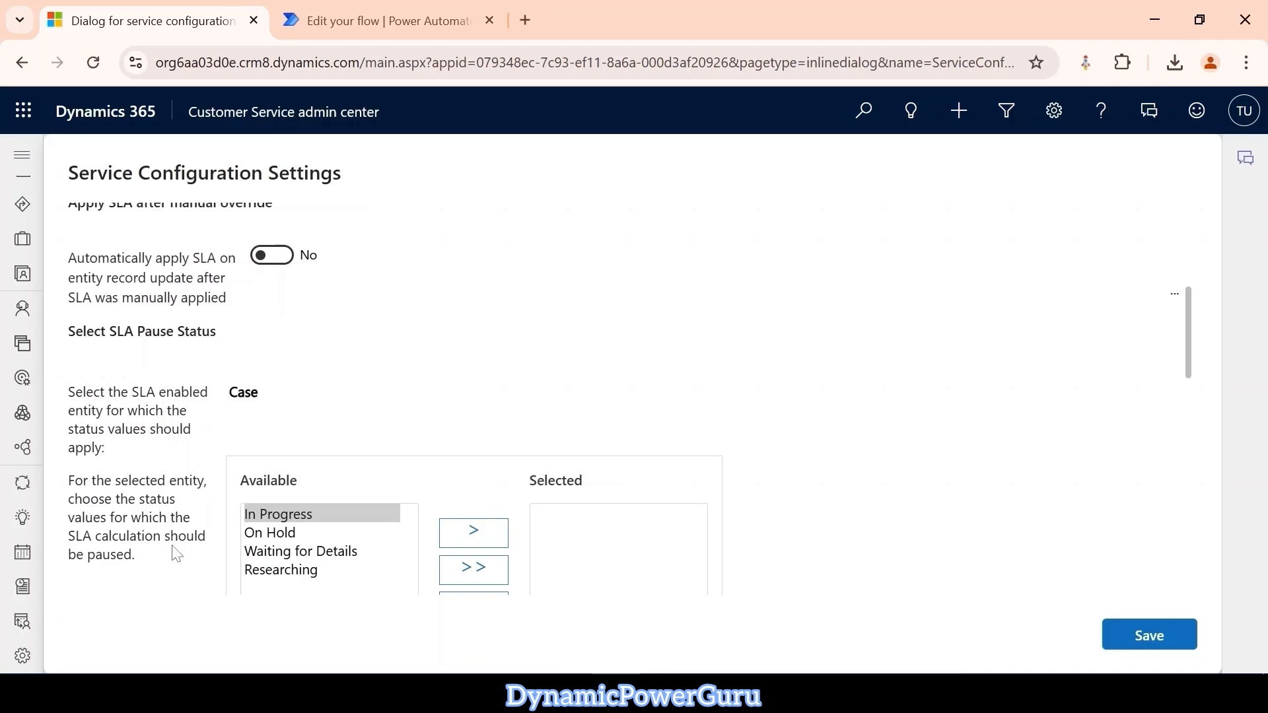
Add On Hold to the selected SLA pause statuses for the Case entity and save the service configuration.
scroll(294, 550, down, 3)
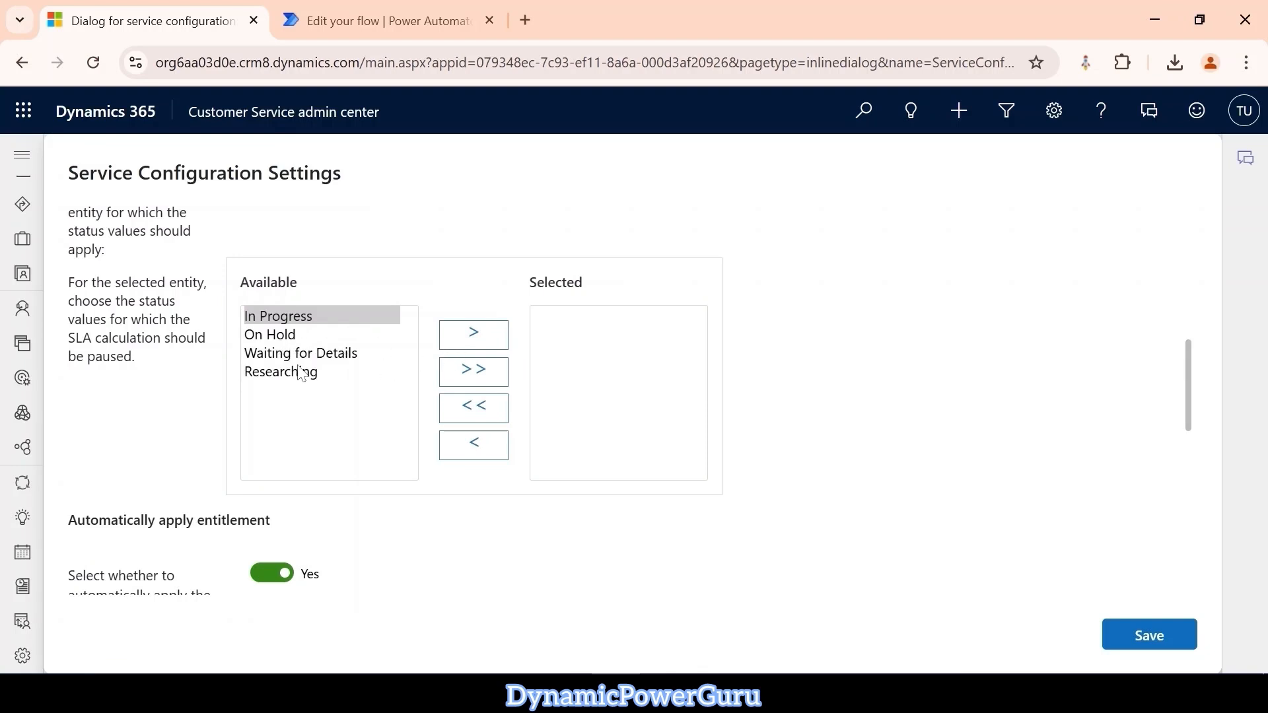
click(280, 337)
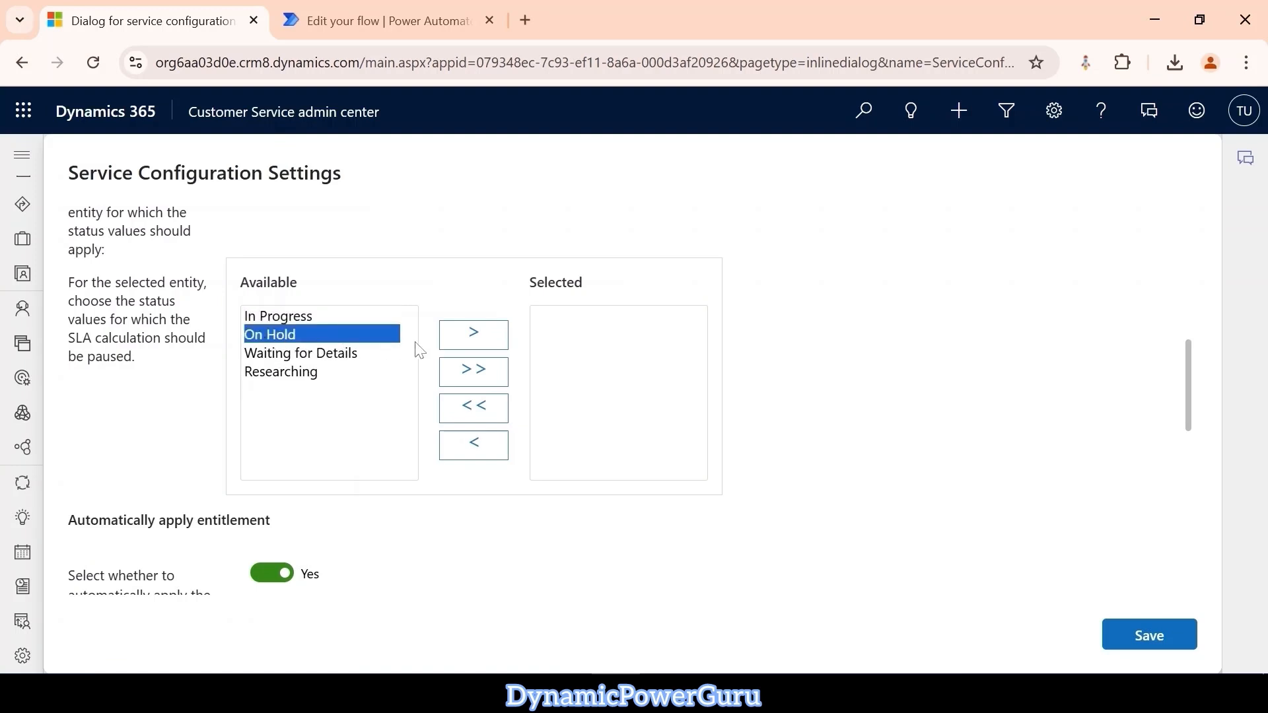
click(472, 335)
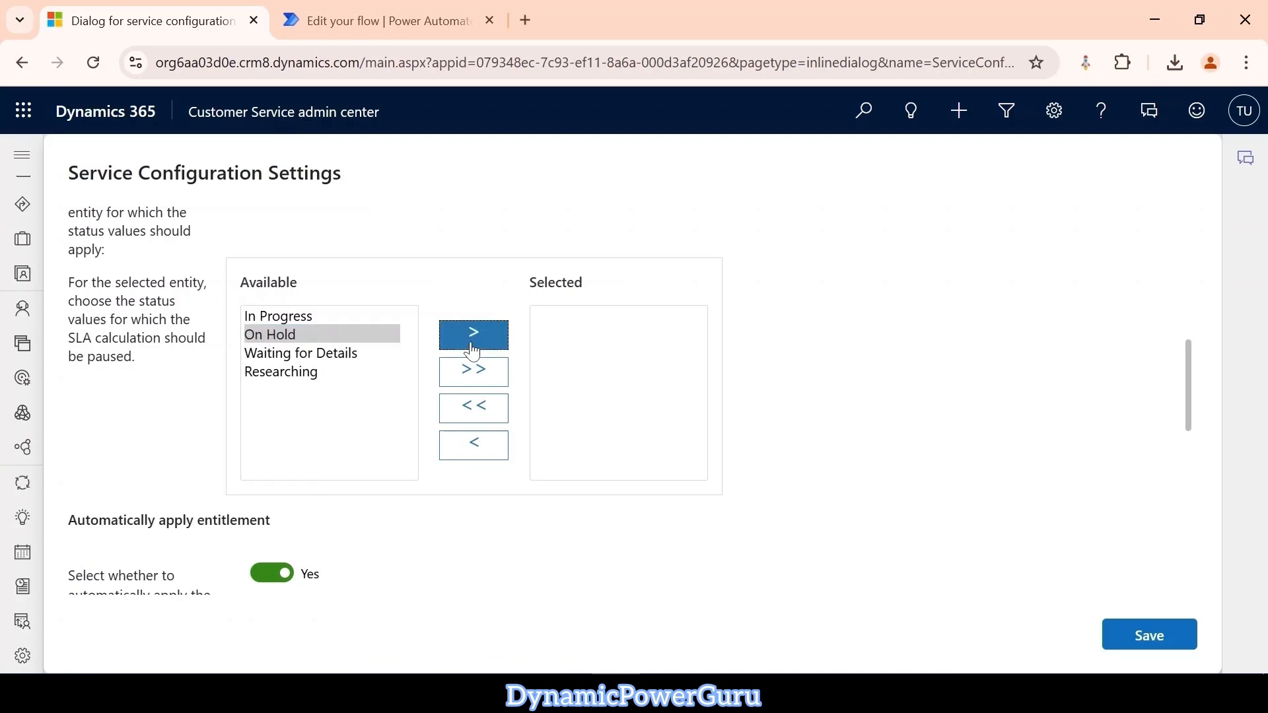
click(1143, 639)
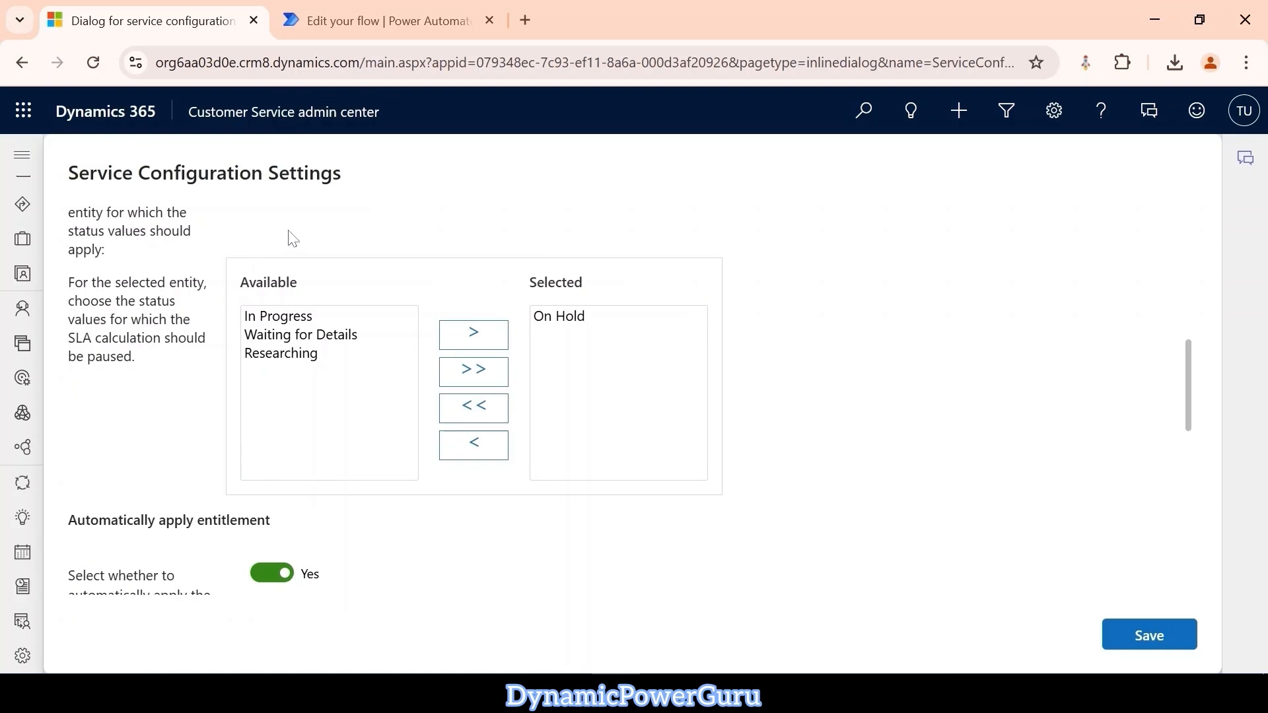
Switch to the Customer Service Hub app, open its Cases list and close the Copilot pane.
click(300, 125)
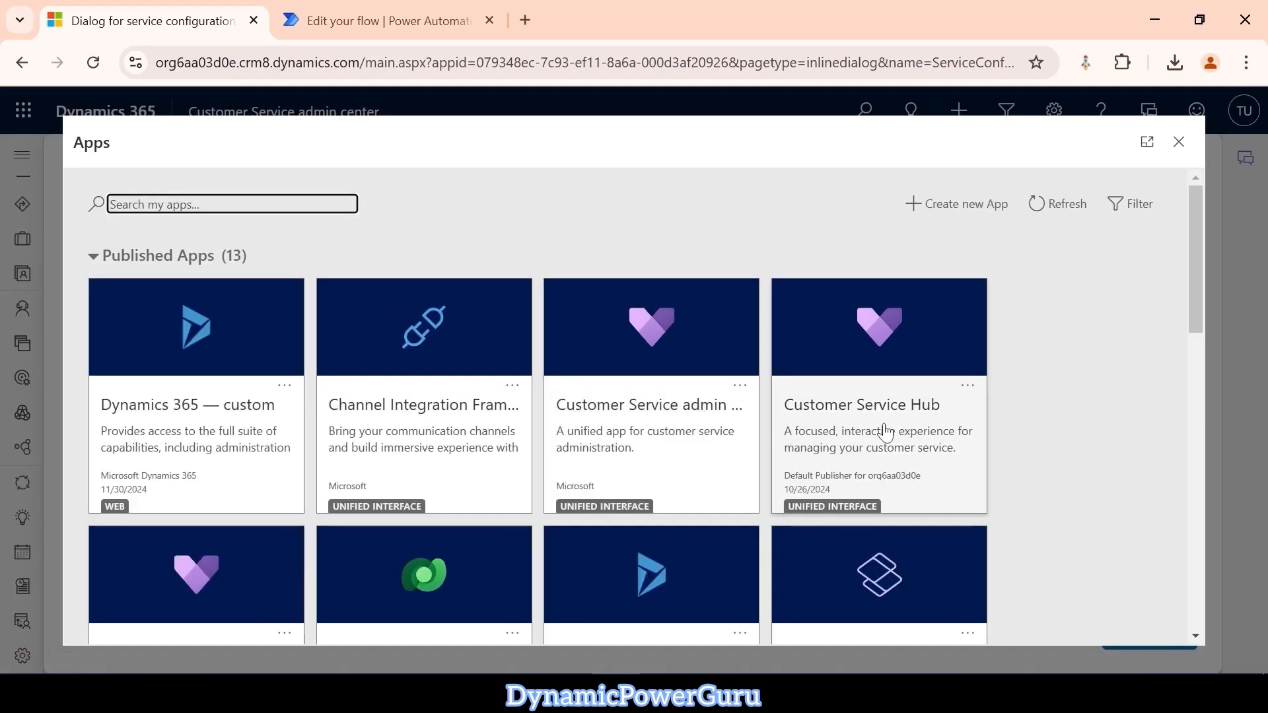
click(895, 439)
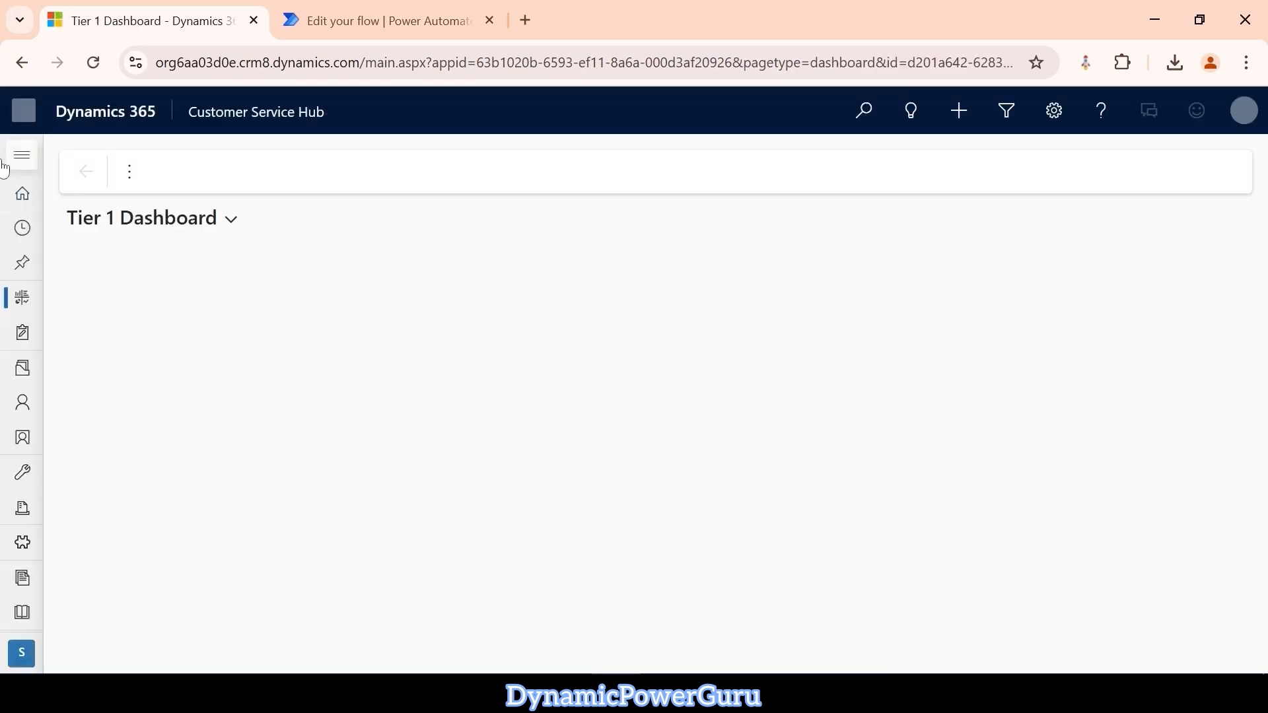
click(19, 156)
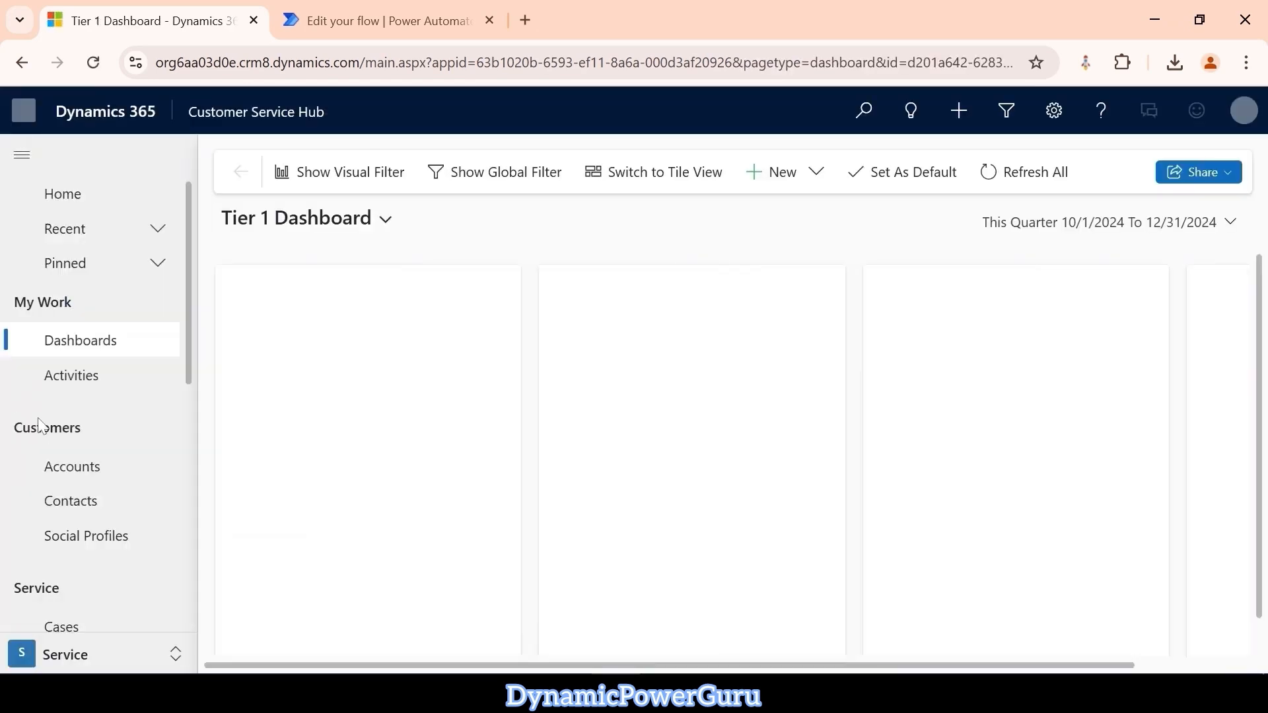
scroll(82, 524, down, 2)
click(74, 528)
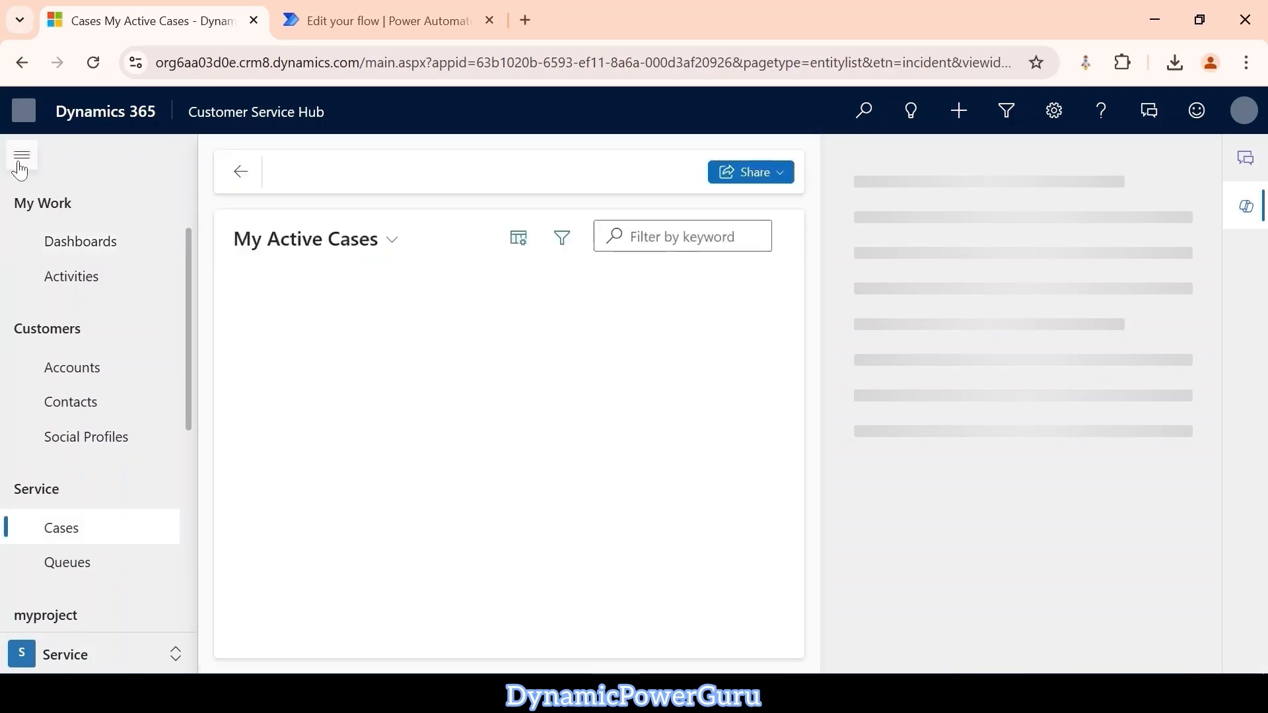
click(20, 161)
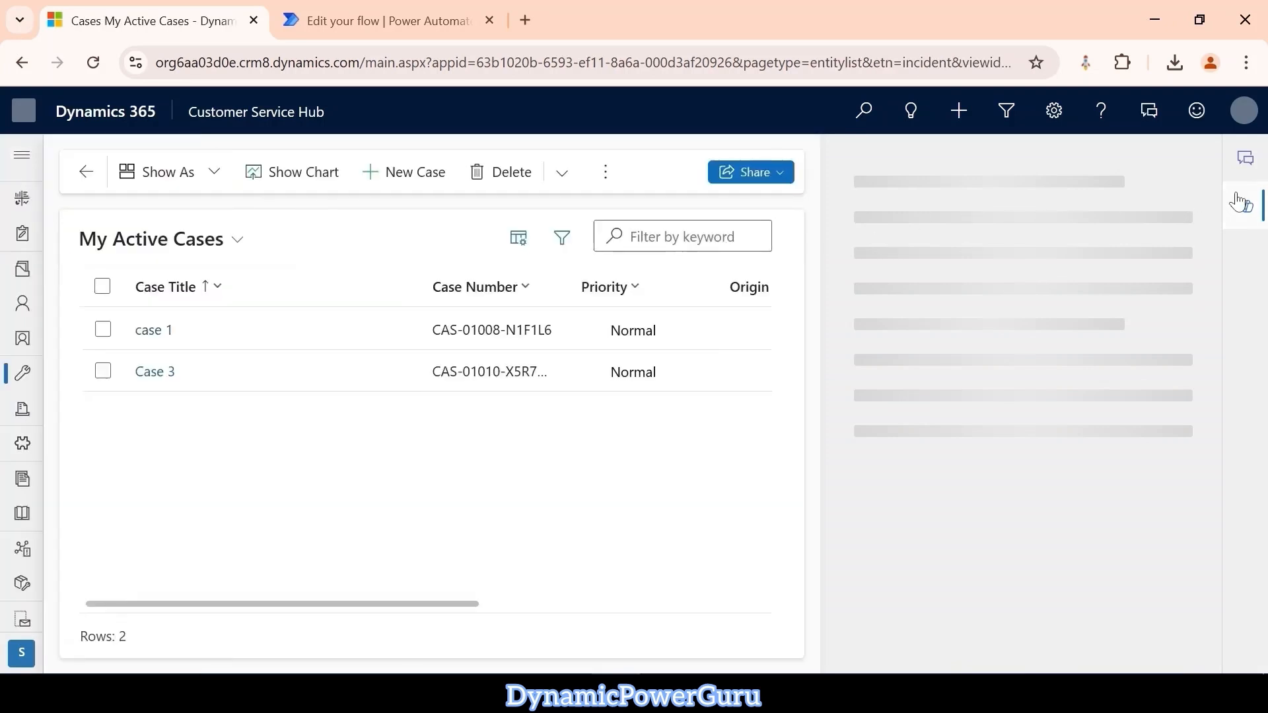
click(1246, 210)
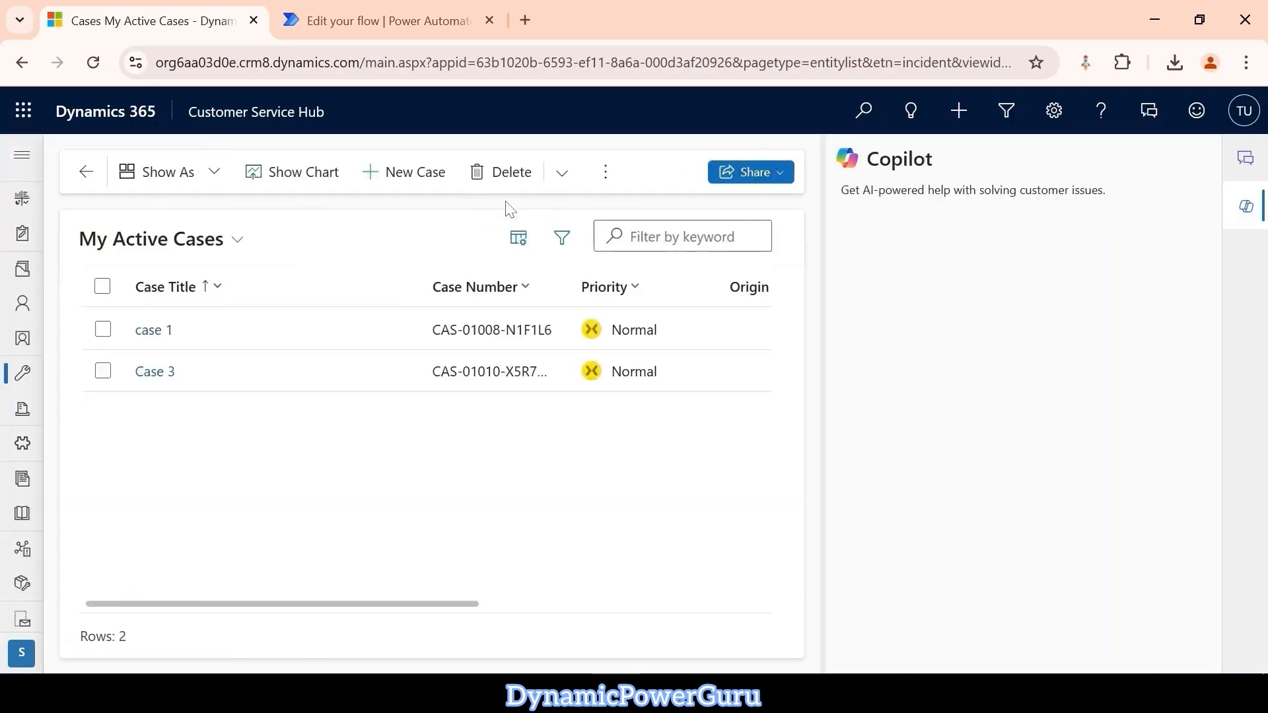
click(1256, 218)
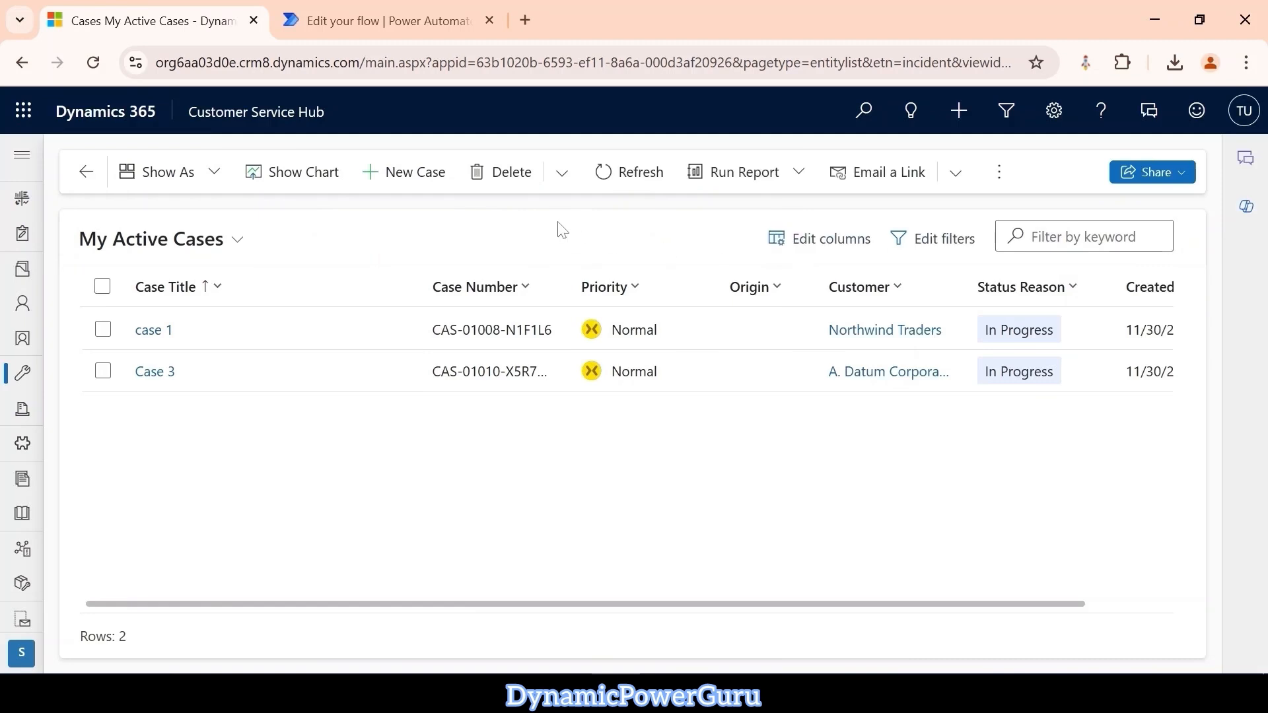
Create and save a new case titled "Case 4" with Fabrikam, Inc. as the customer.
click(419, 185)
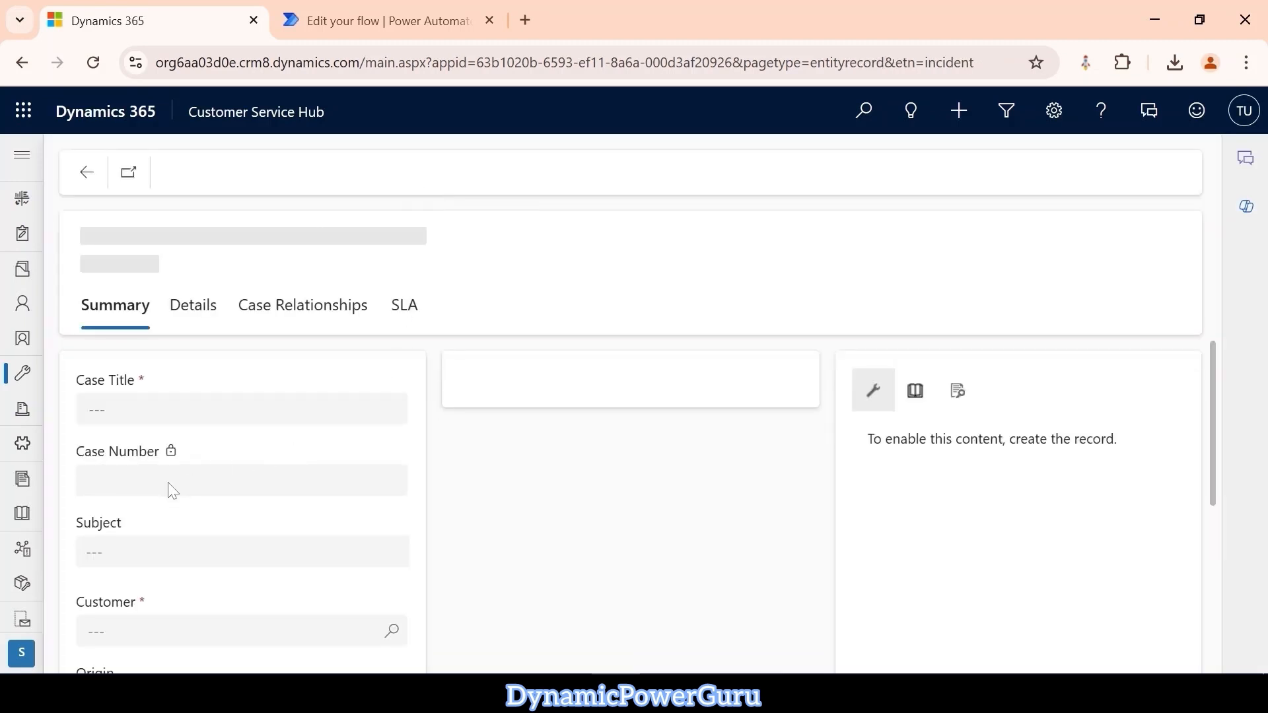
click(156, 474)
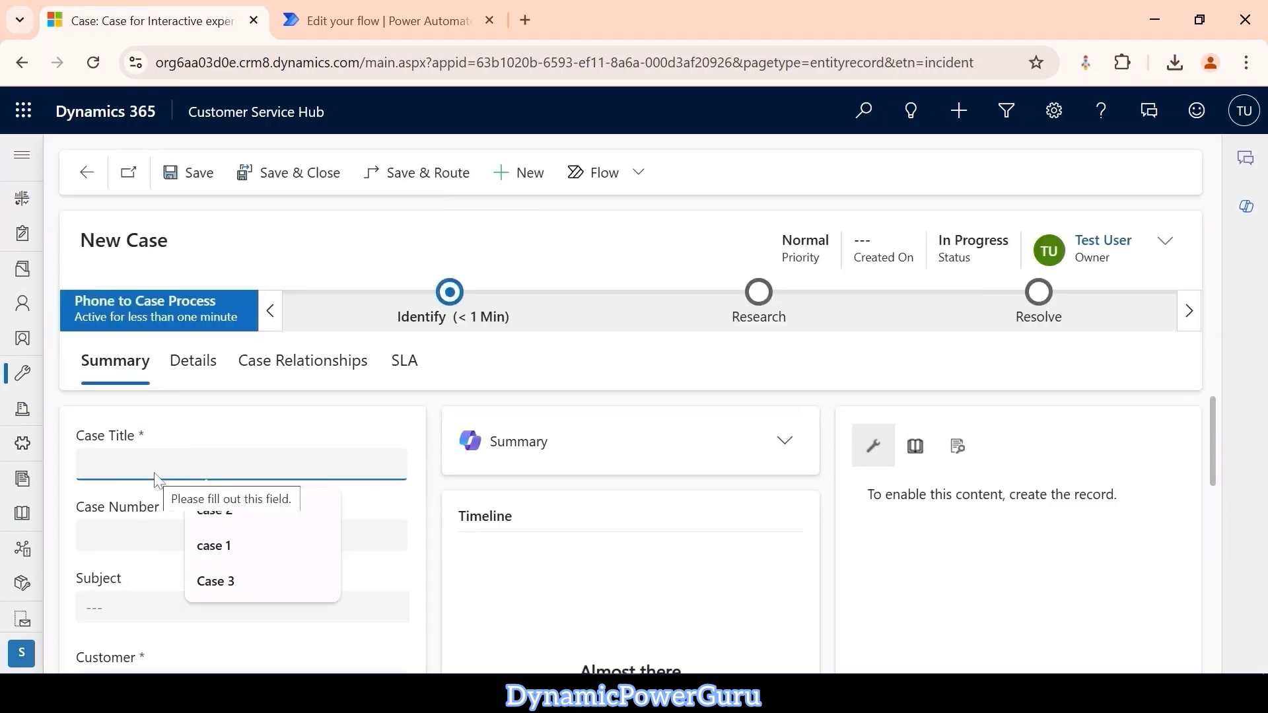
text(case 4)
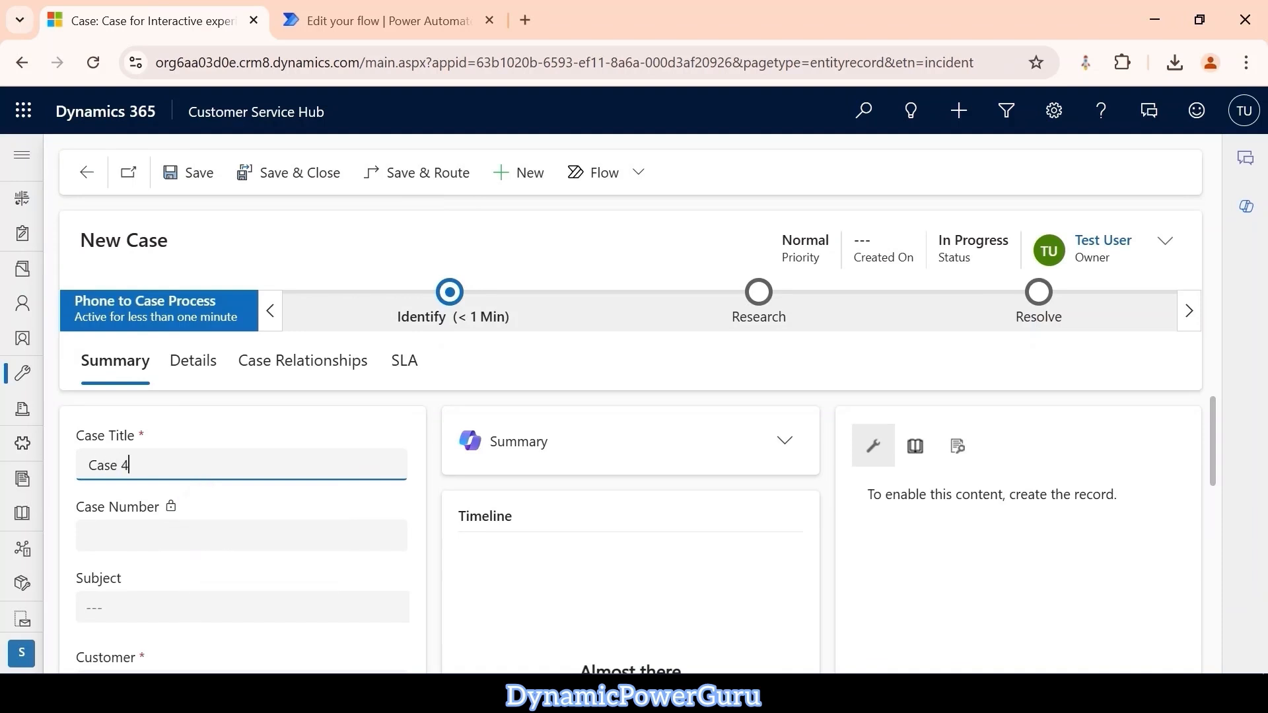
scroll(277, 572, down, 2)
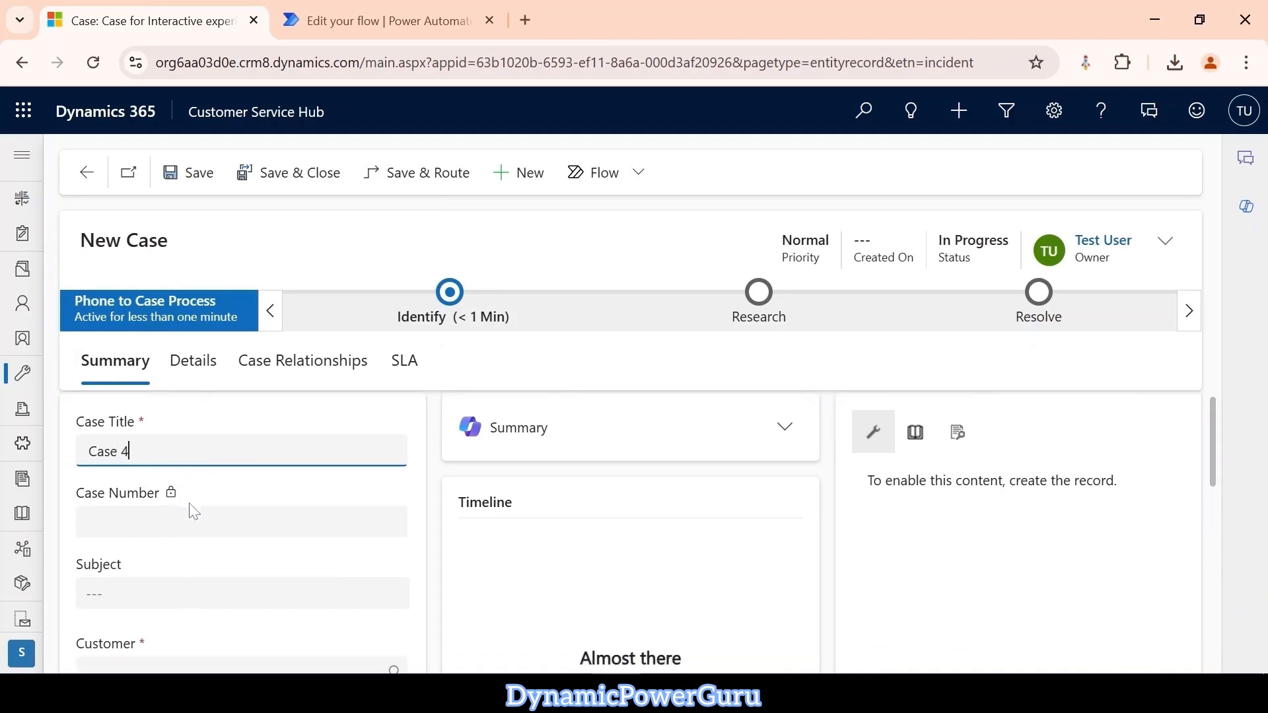
click(388, 600)
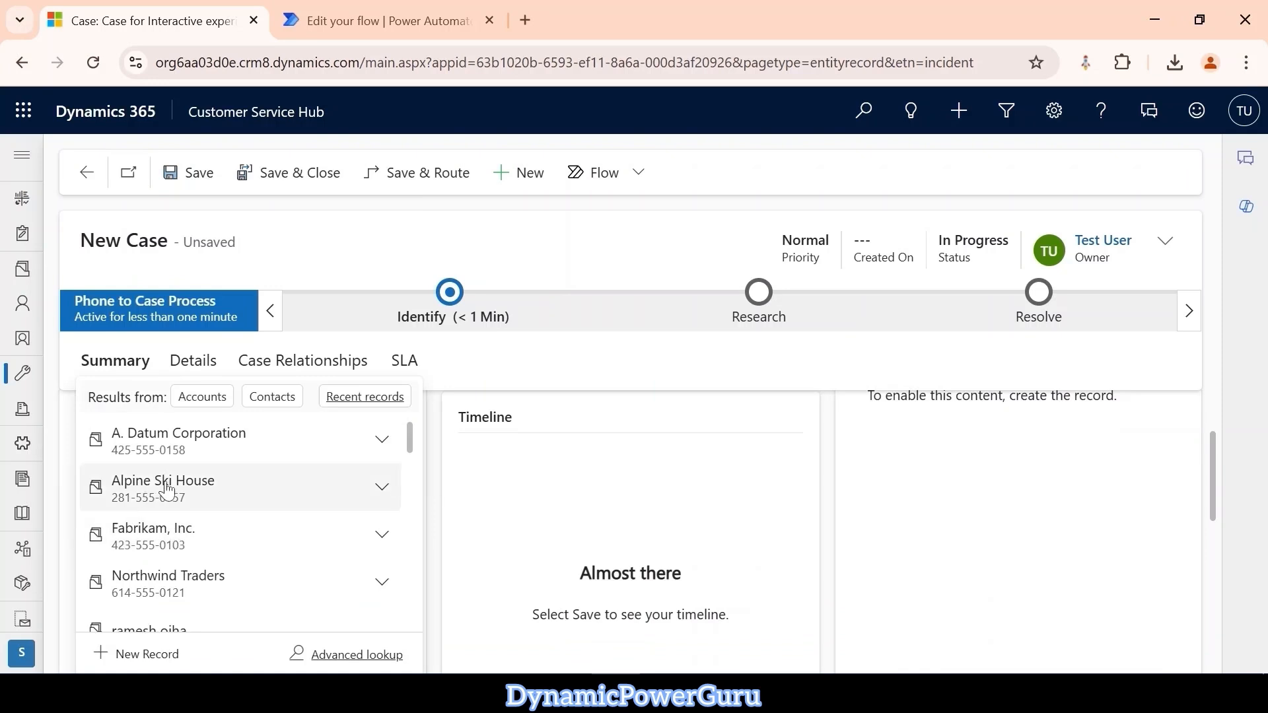
click(158, 535)
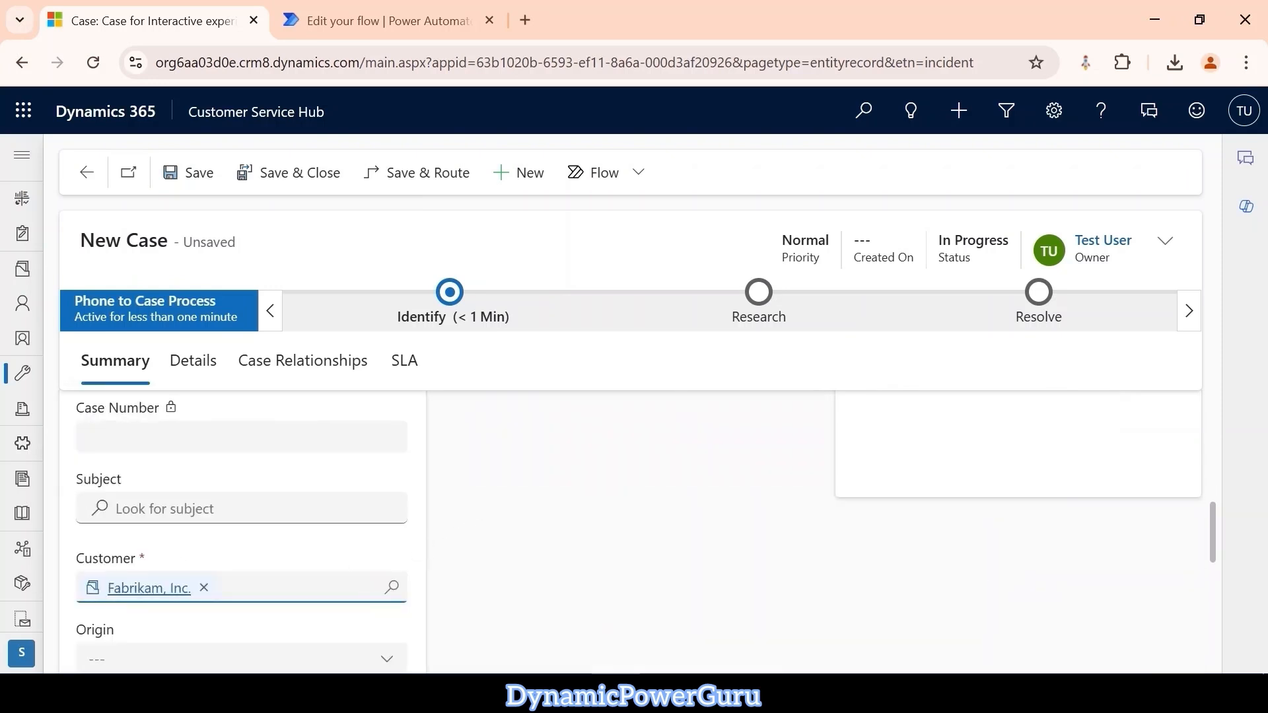
click(196, 184)
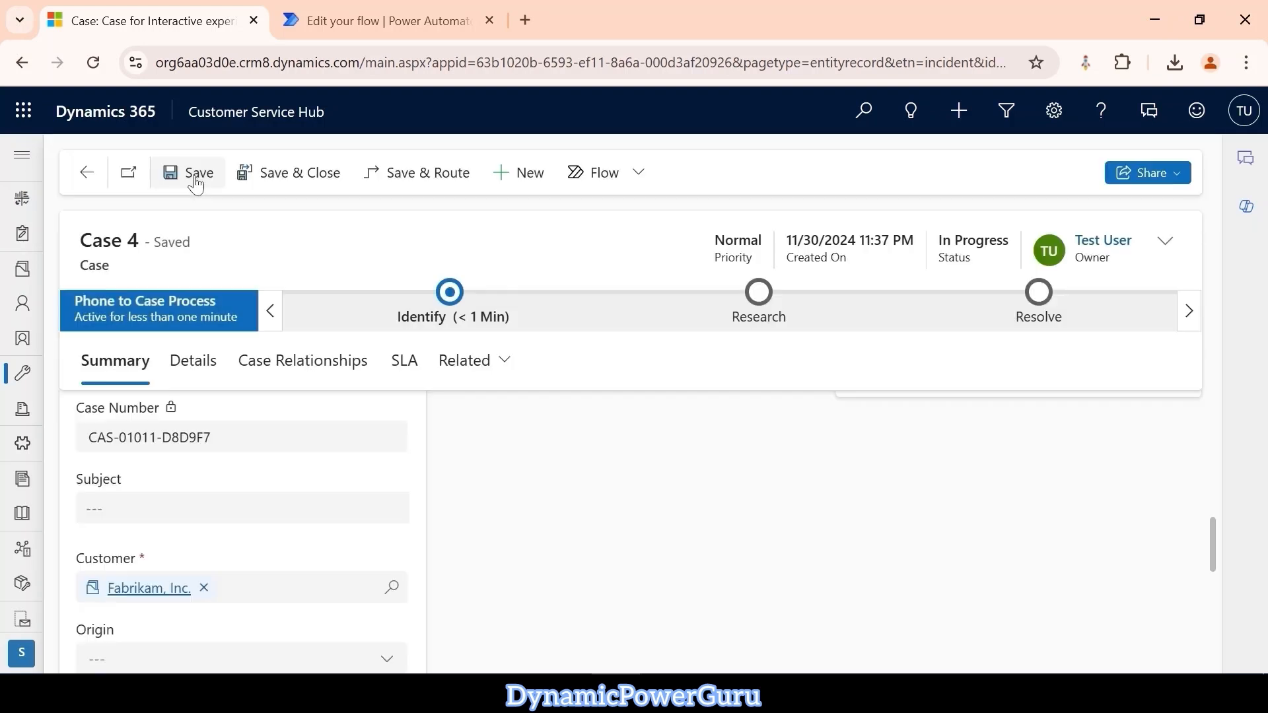
Review the status options available for Case 4 and its First response in timer.
click(1164, 250)
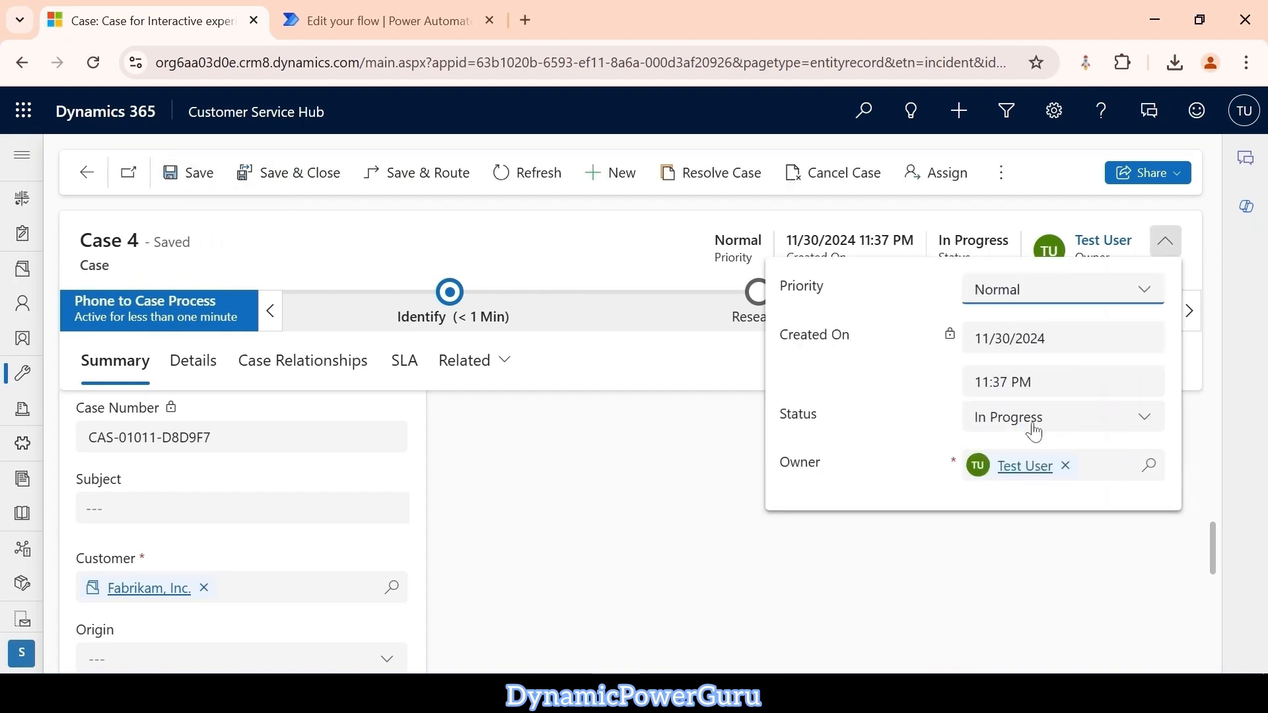
click(1034, 429)
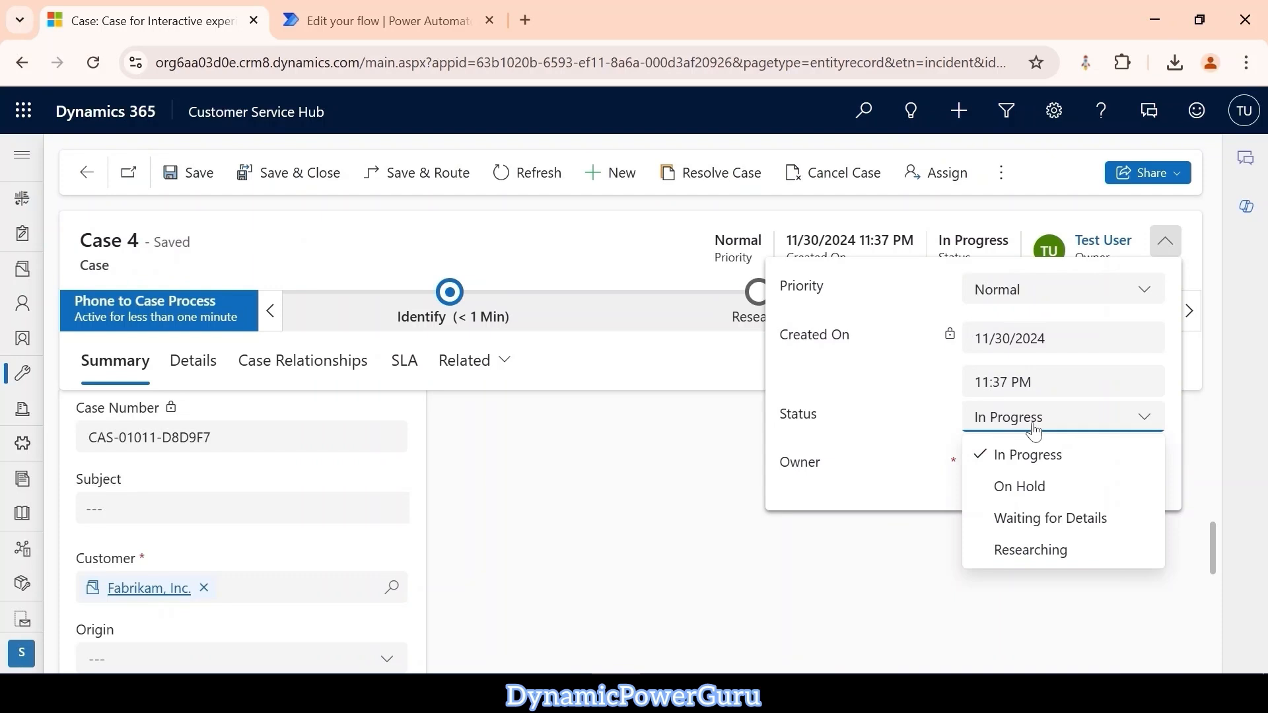
click(572, 242)
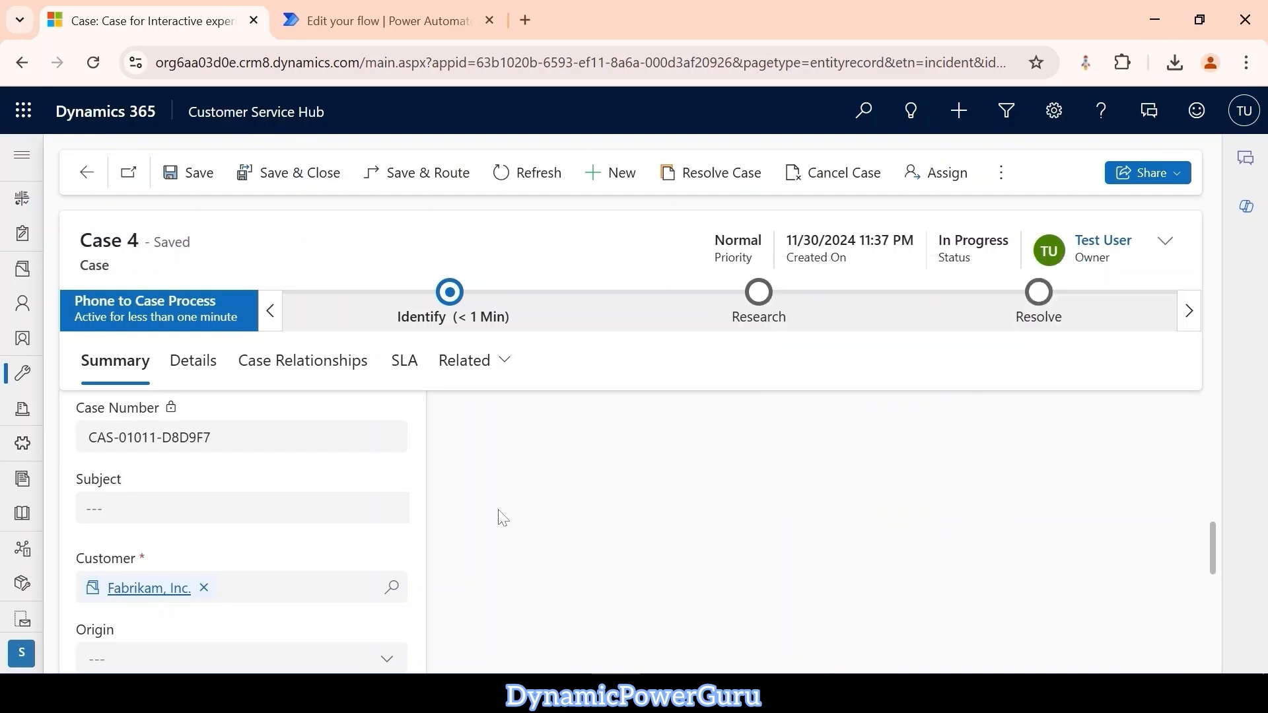
scroll(501, 517, down, 3)
scroll(502, 517, down, 3)
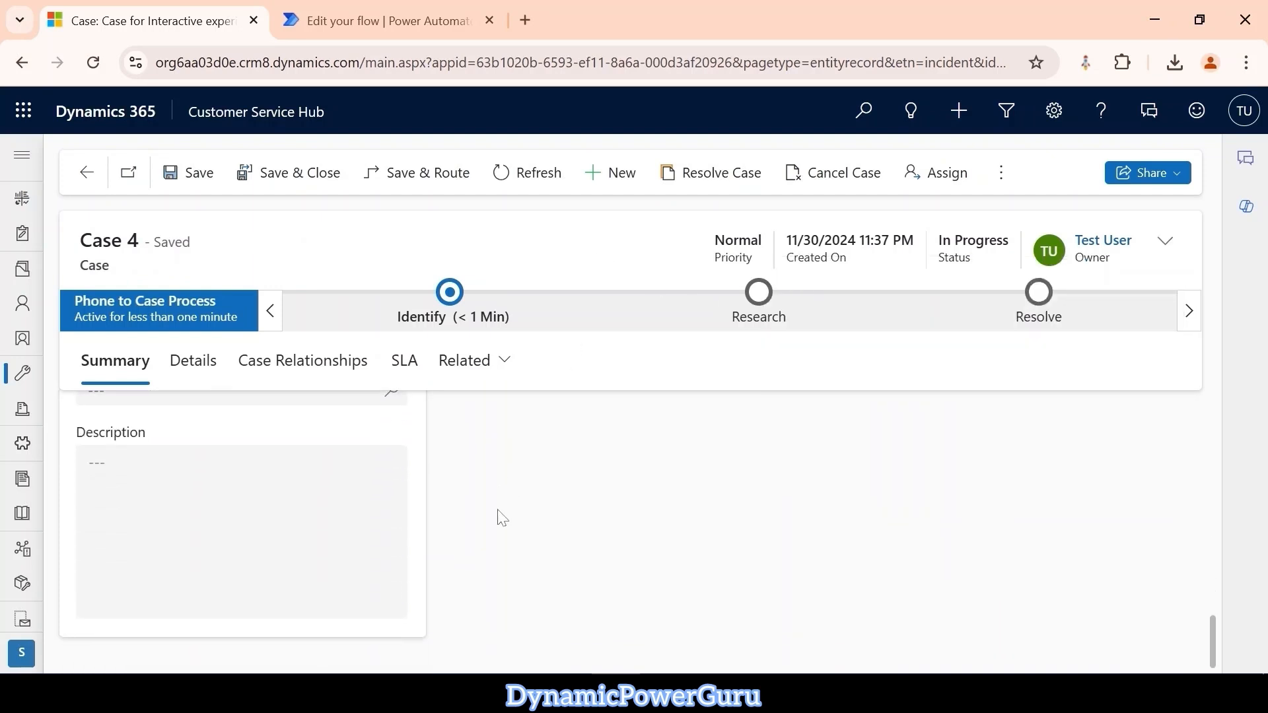
scroll(502, 516, up, 8)
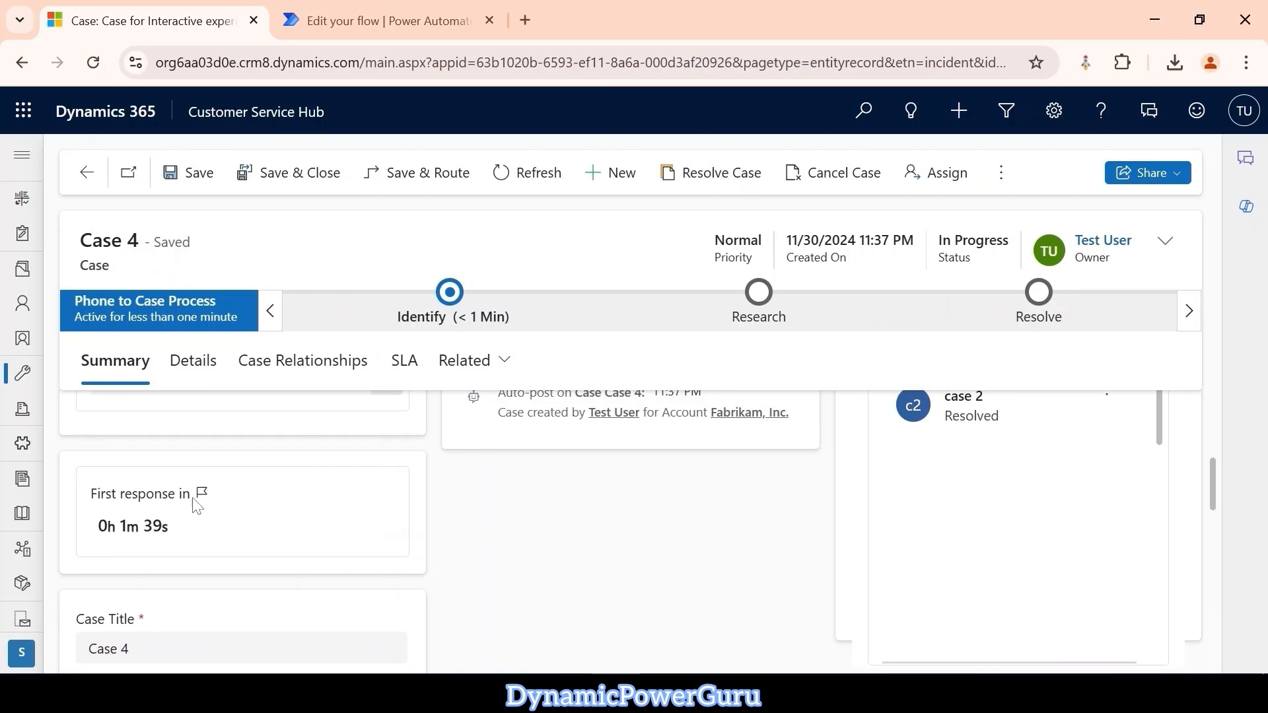
Set the status of Case 4 to On Hold, save the case and check the First response in timer.
click(1166, 246)
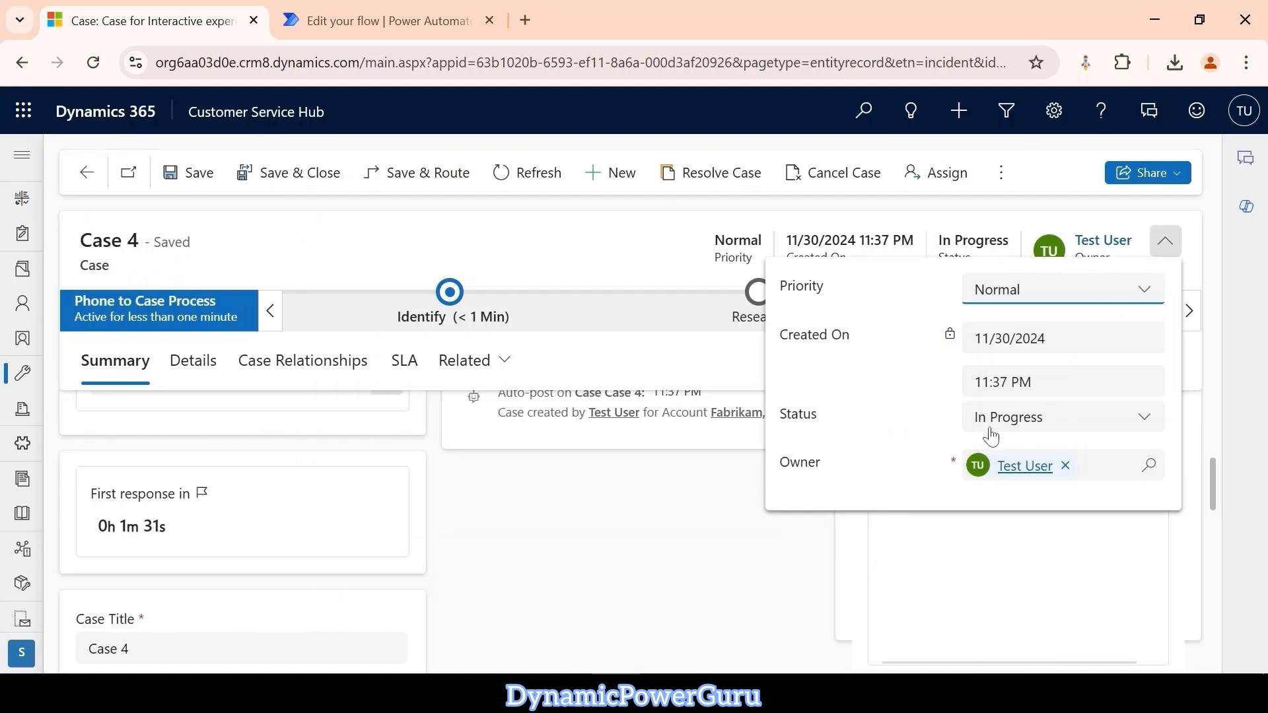
click(1041, 432)
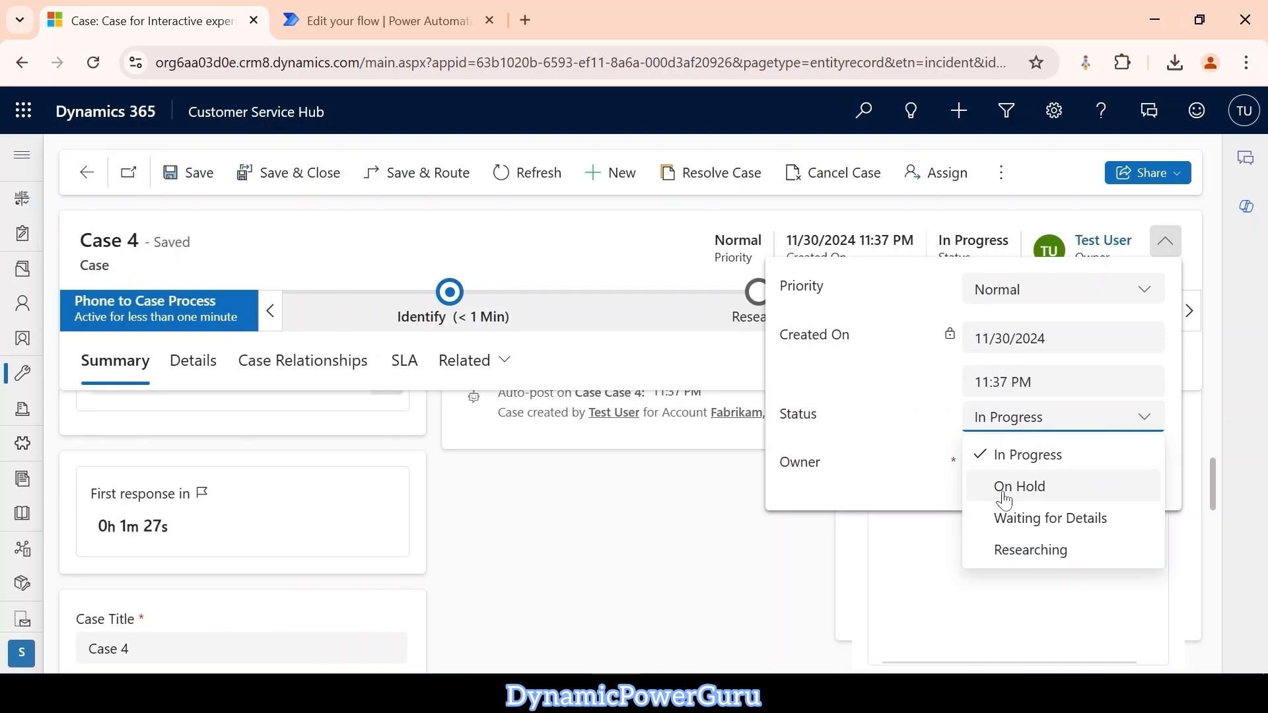
click(1029, 489)
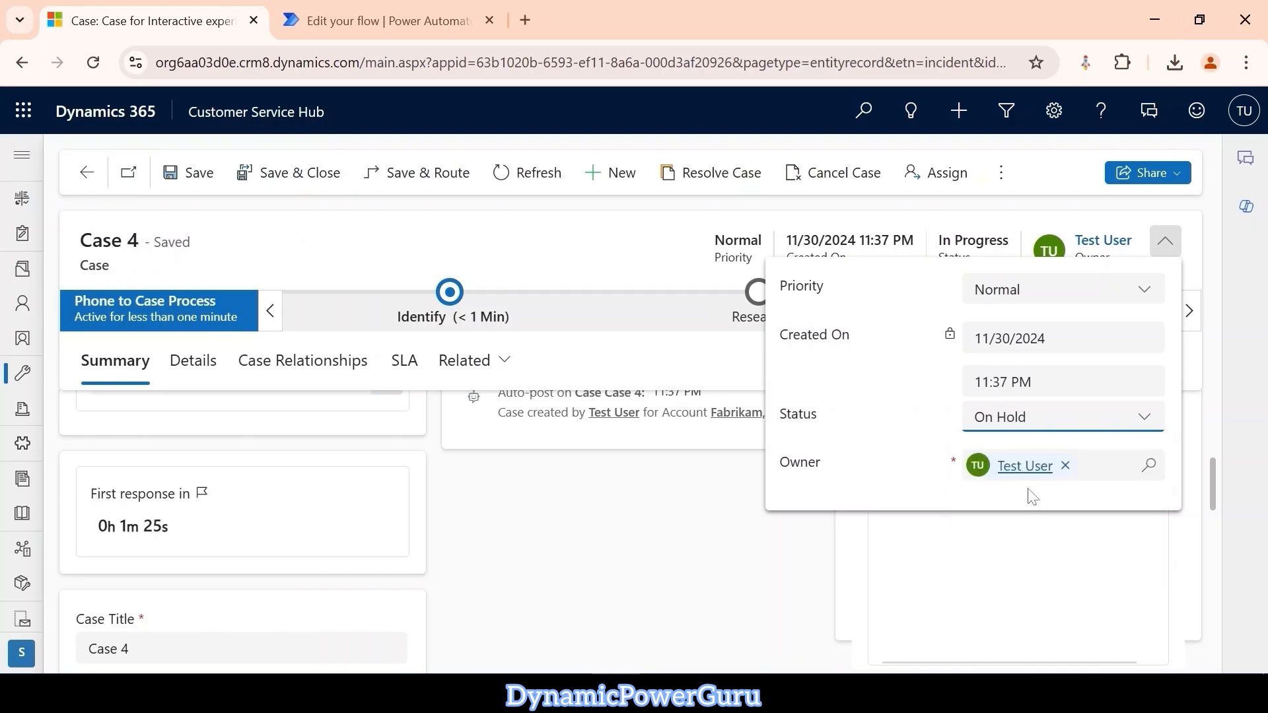
click(191, 173)
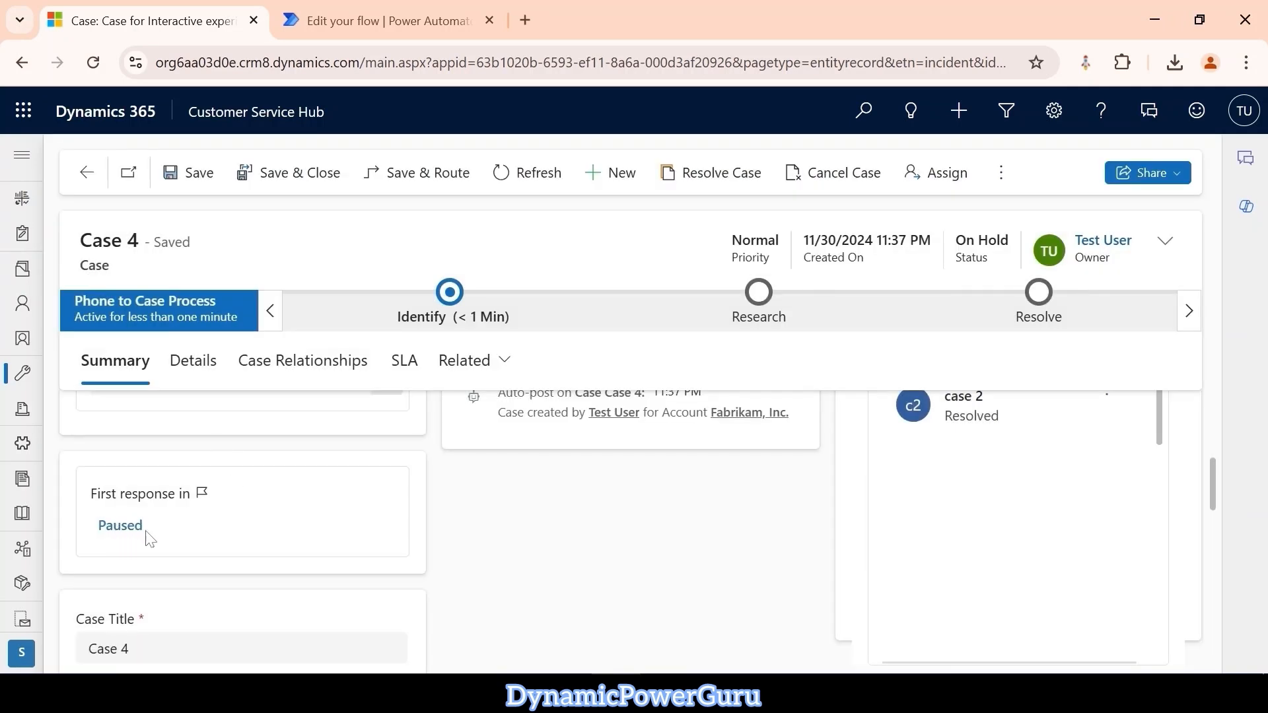
mouse_move(146, 535)
Set the status of Case 4 to In Progress, save the case and check the First response in timer.
click(1166, 254)
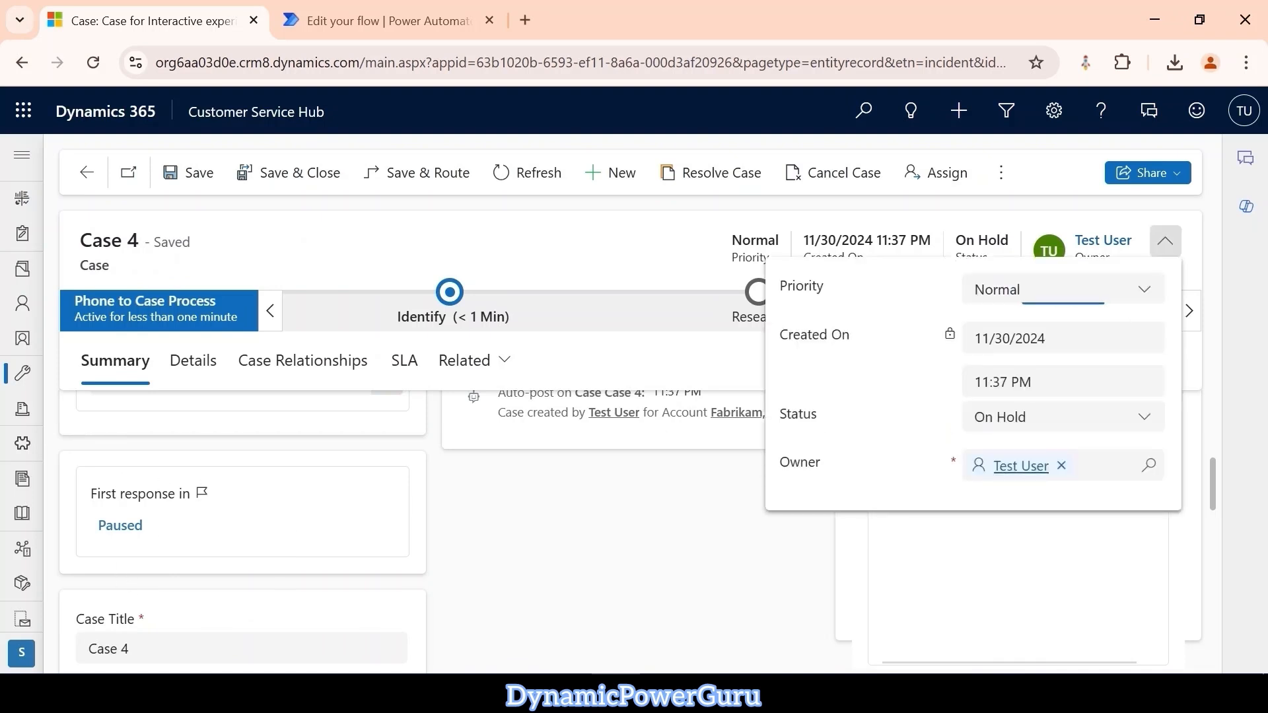
click(1065, 430)
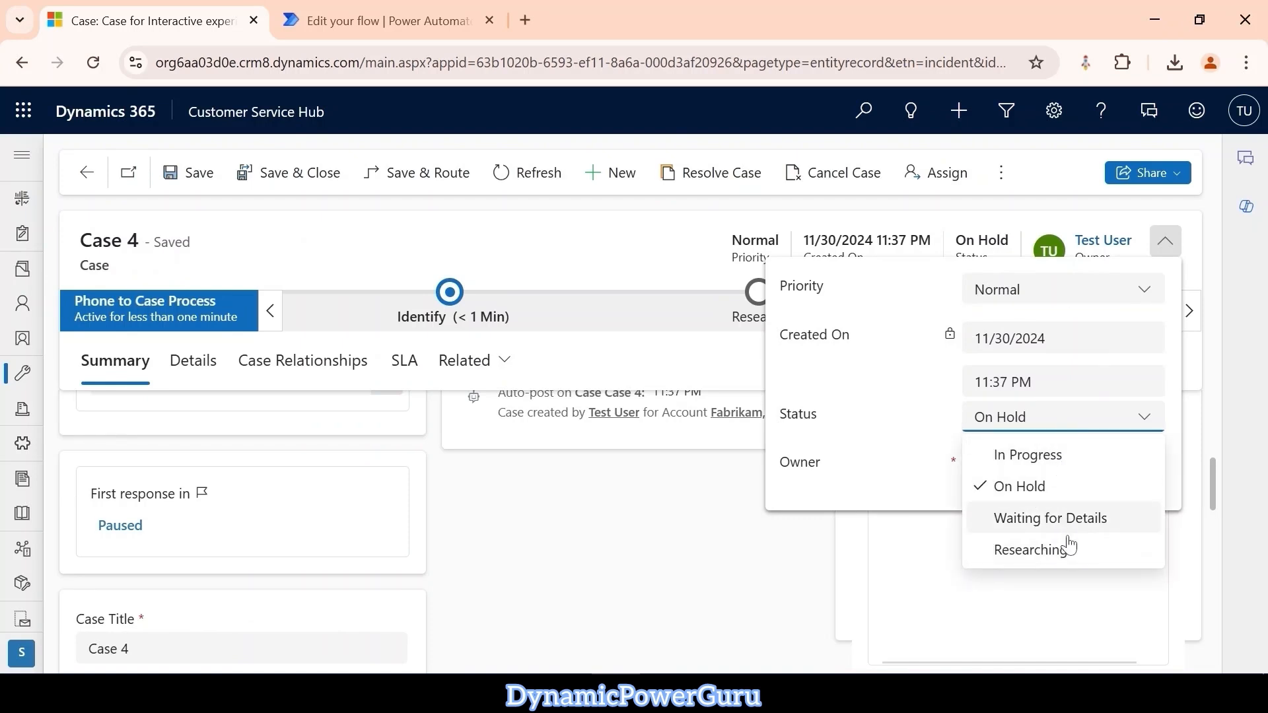
click(1068, 462)
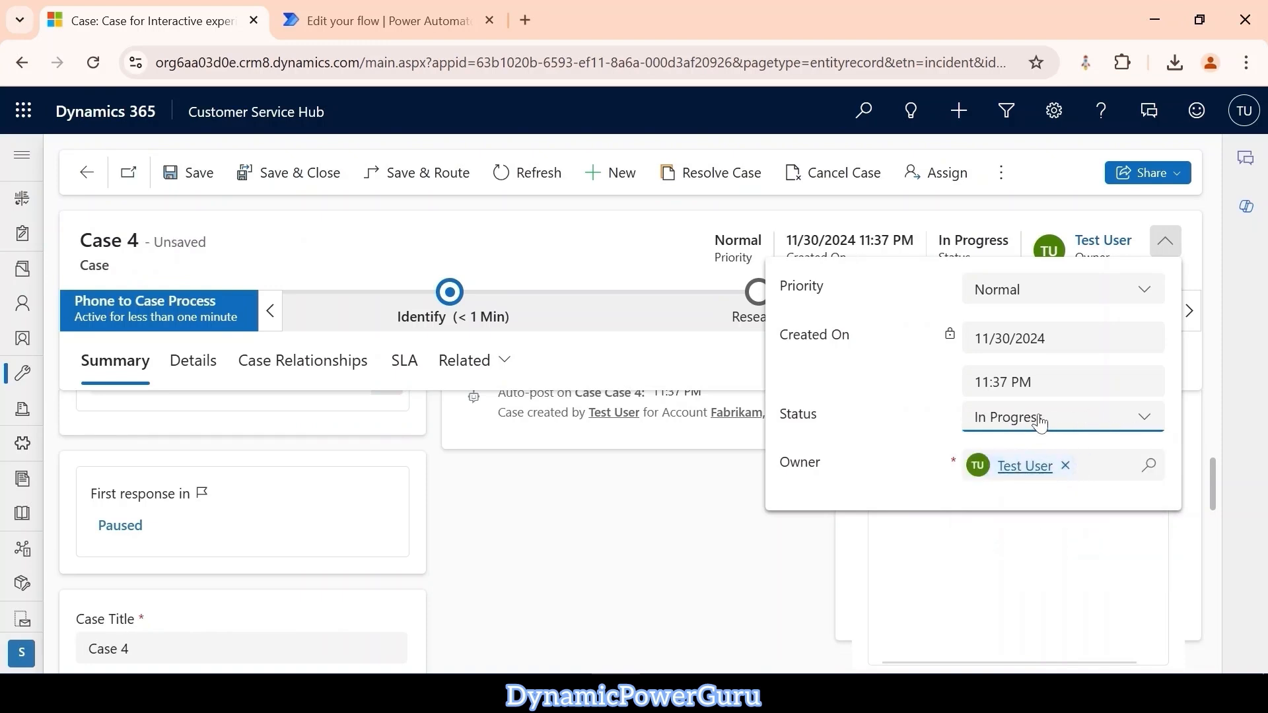
click(198, 173)
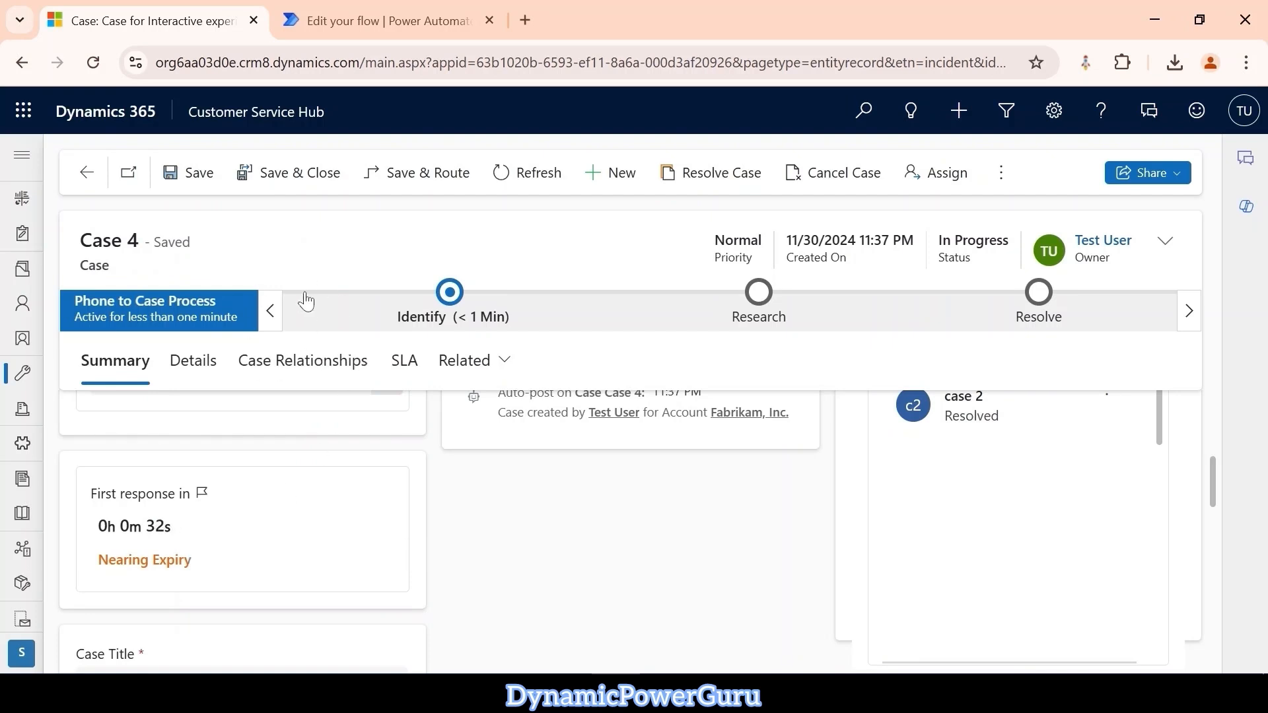
Switch to the Customer Service admin center and open the Case SLA record from the service-level agreements in Service terms.
click(277, 122)
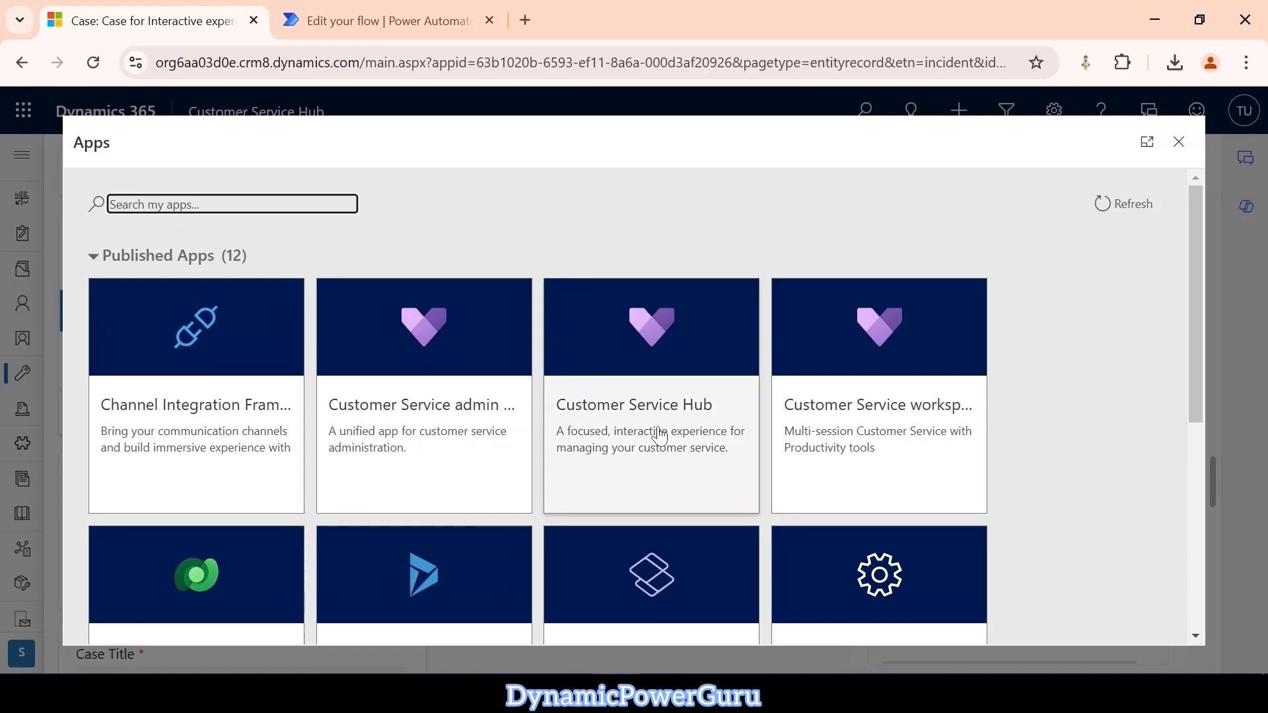
click(659, 436)
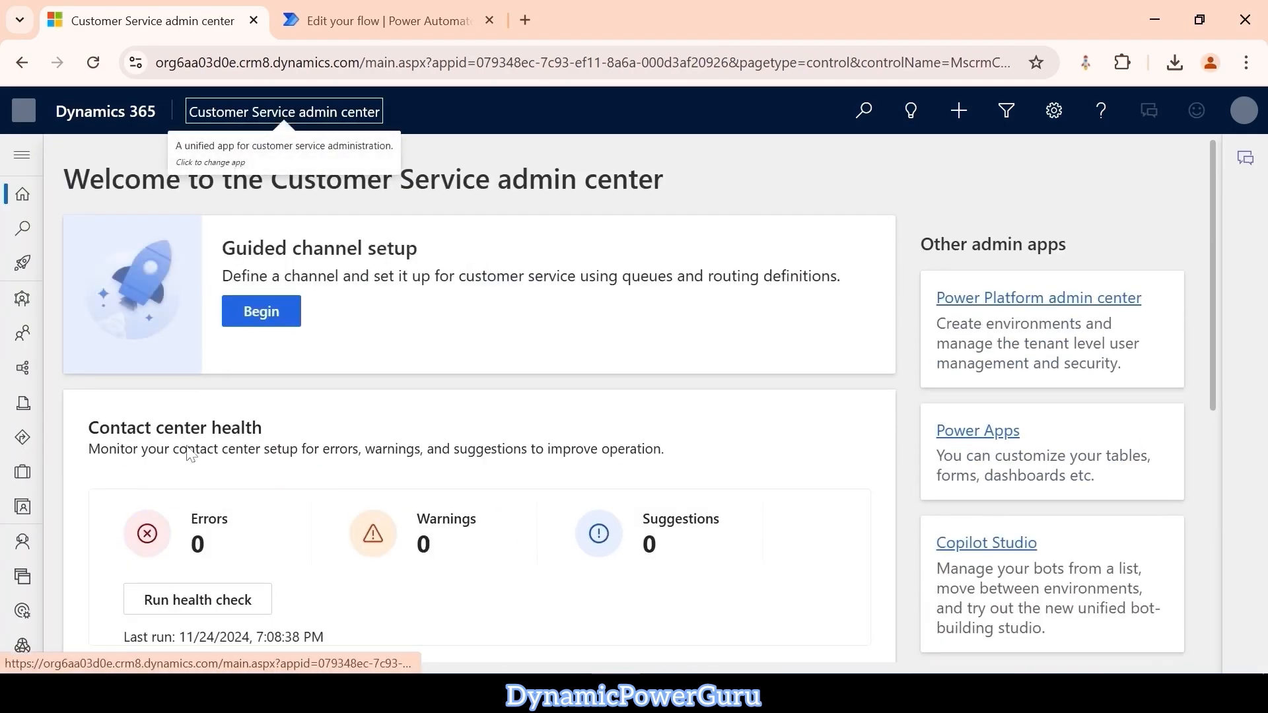
scroll(66, 444, down, 7)
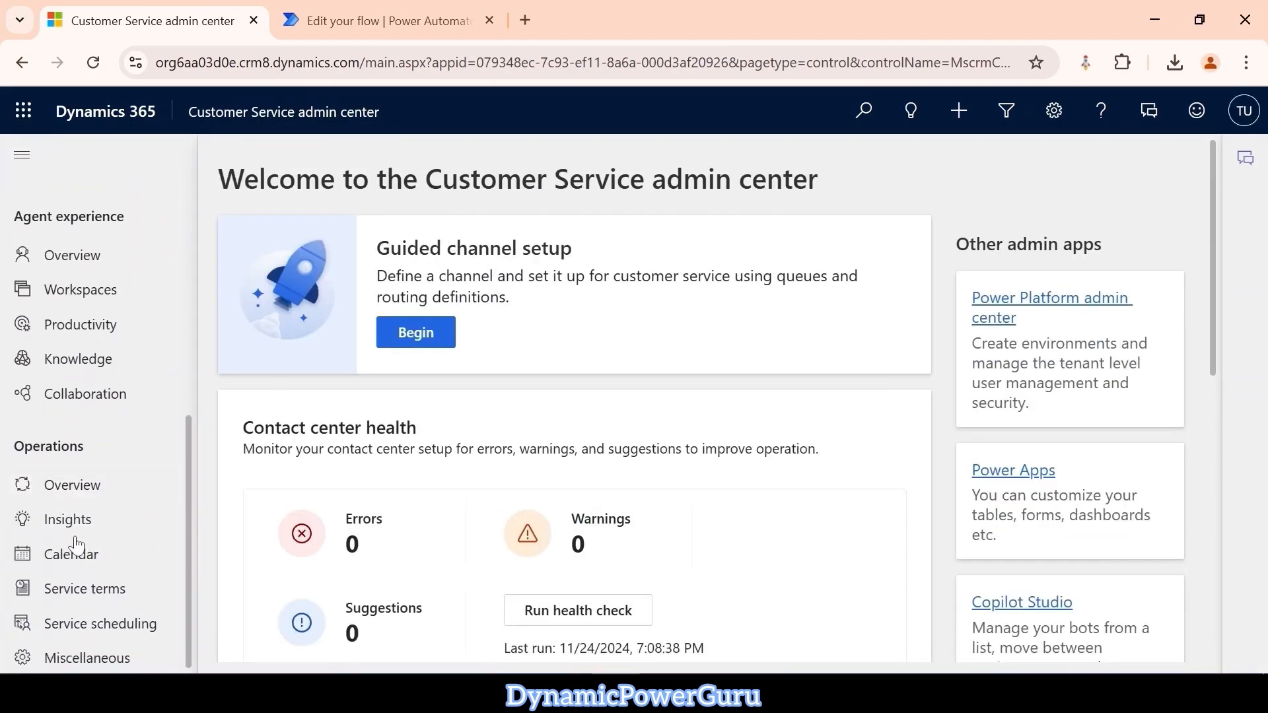
click(77, 589)
click(22, 158)
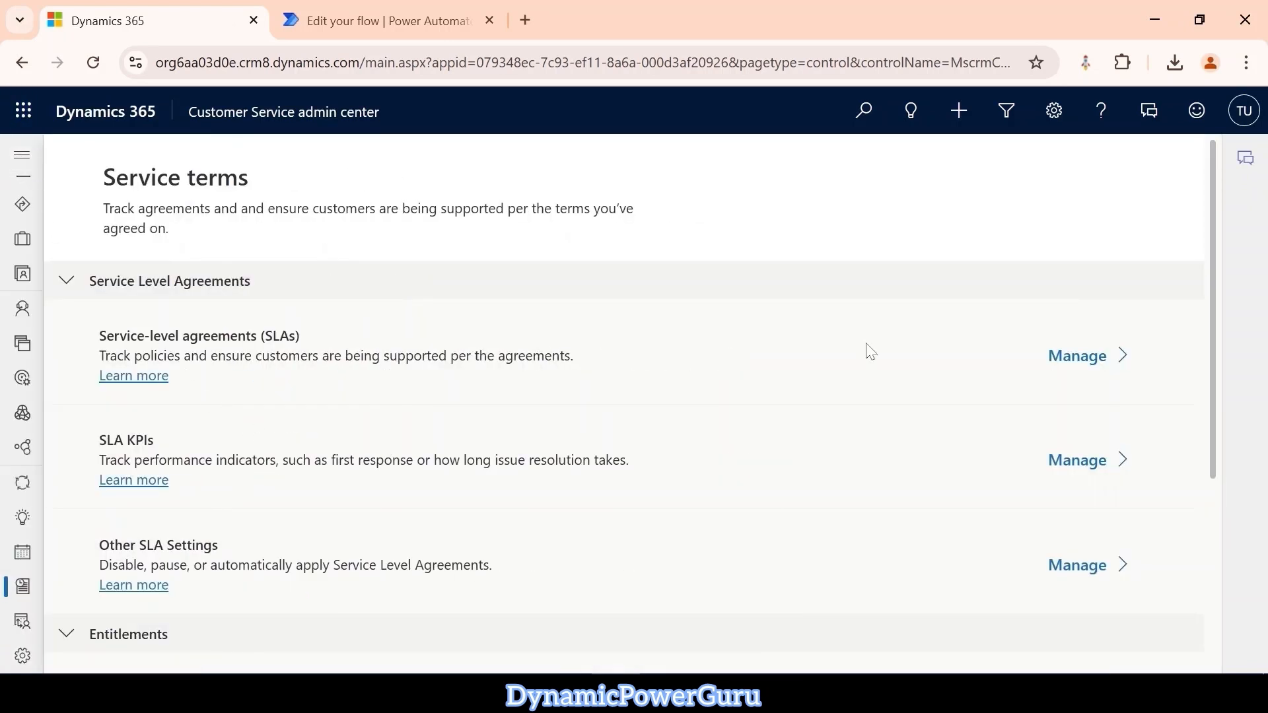
click(1089, 357)
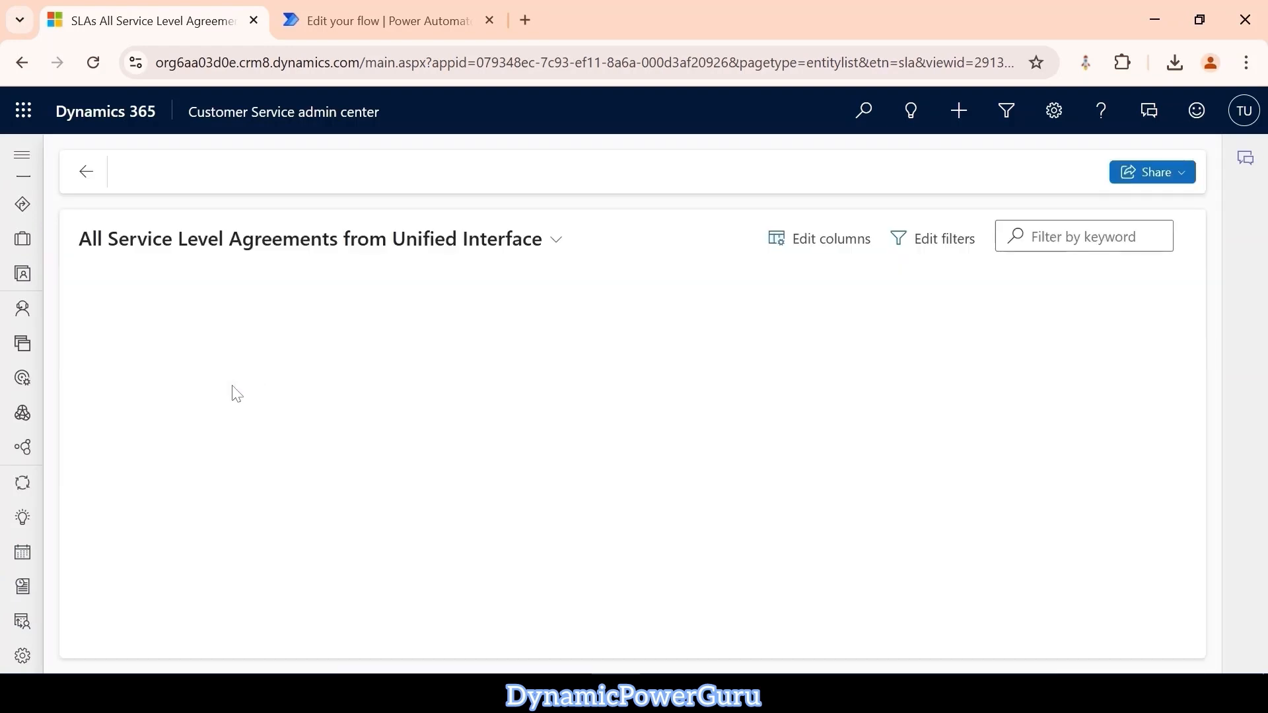
click(166, 334)
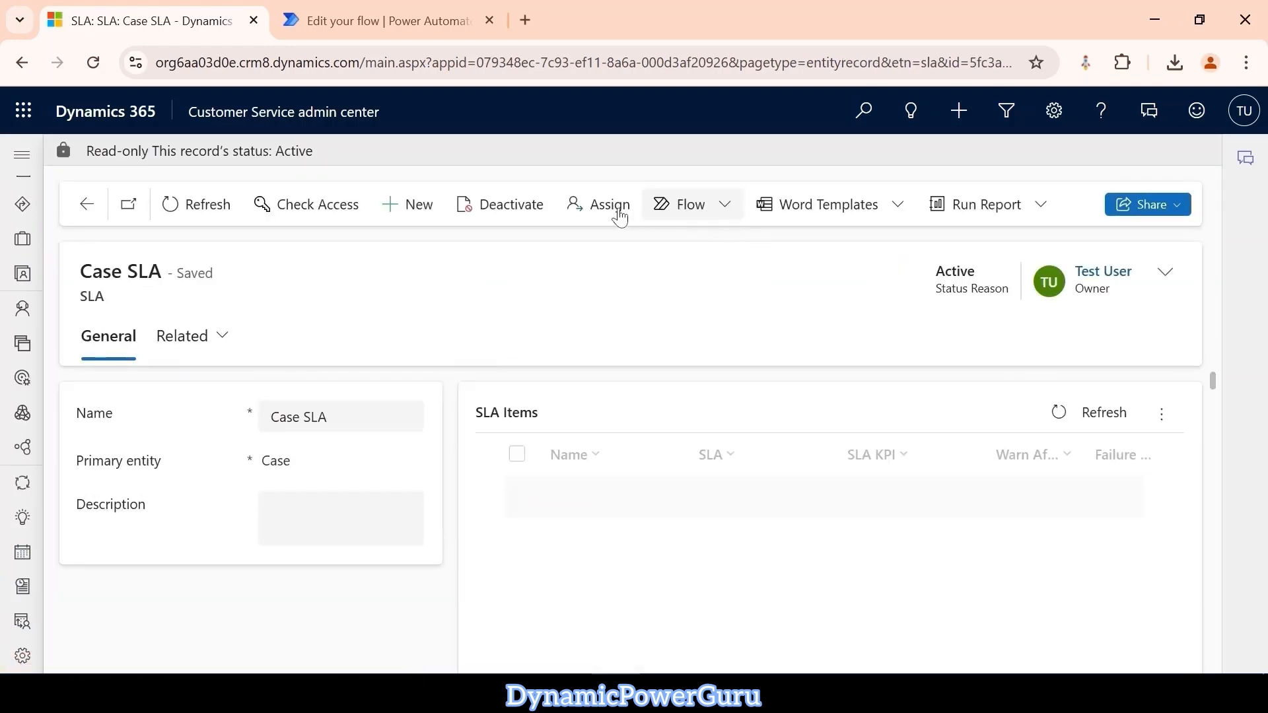
Deactivate the Case SLA and open its First Response 2 SLA item.
click(500, 210)
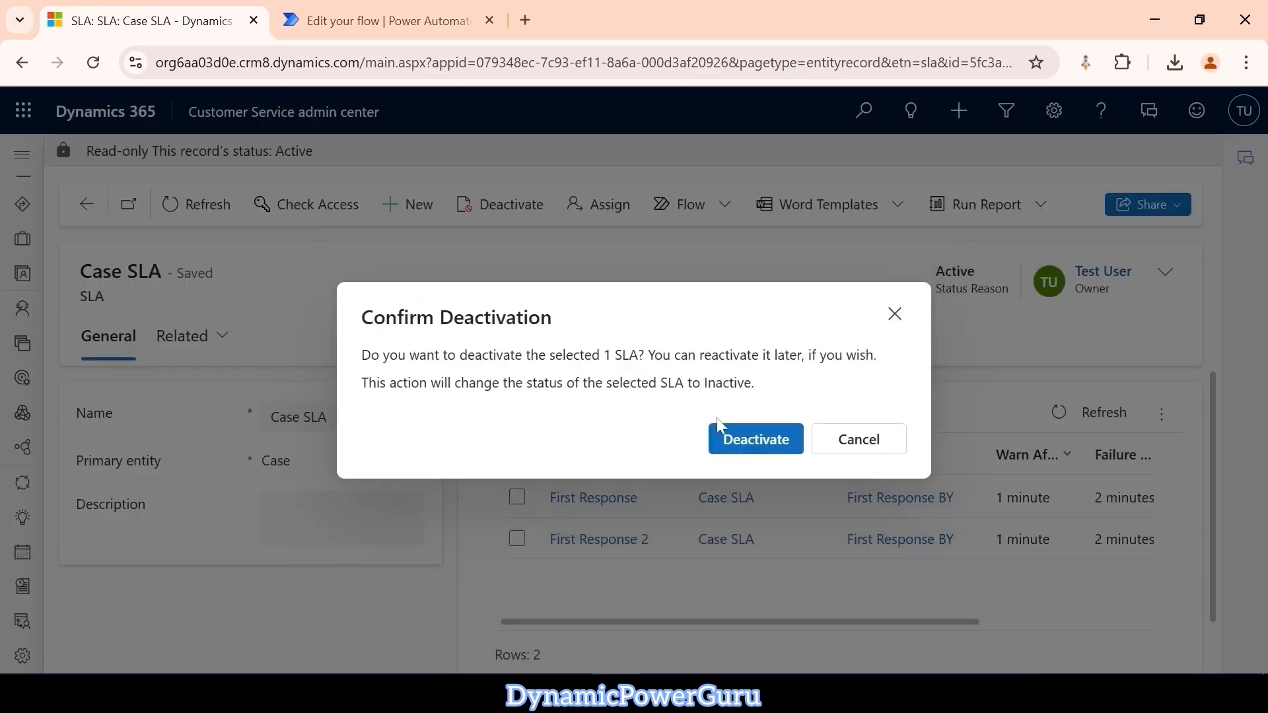
click(754, 436)
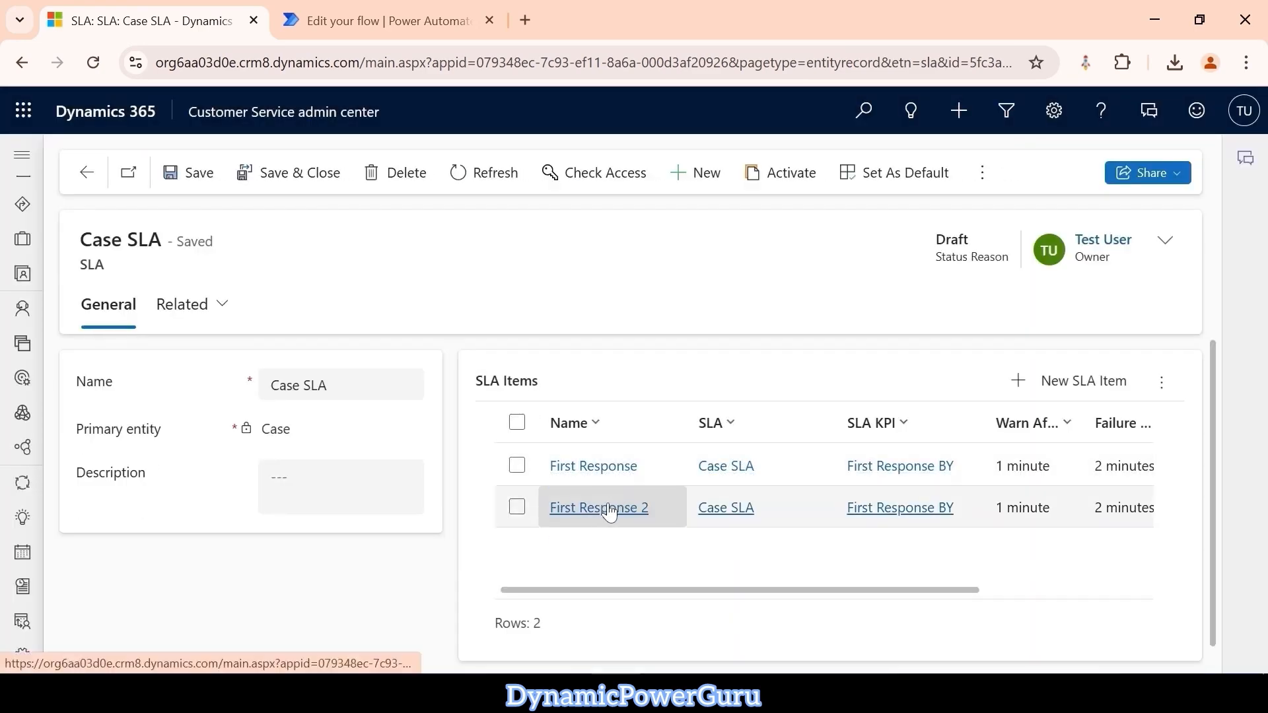
click(602, 512)
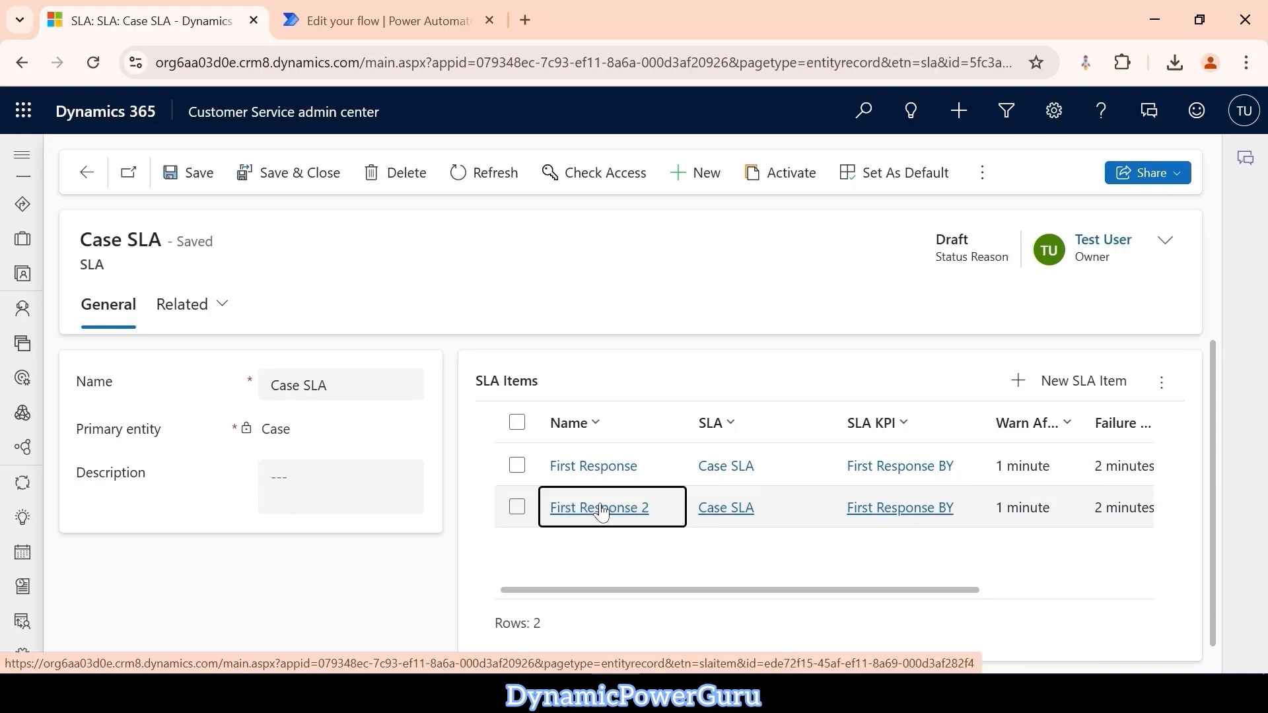
click(601, 510)
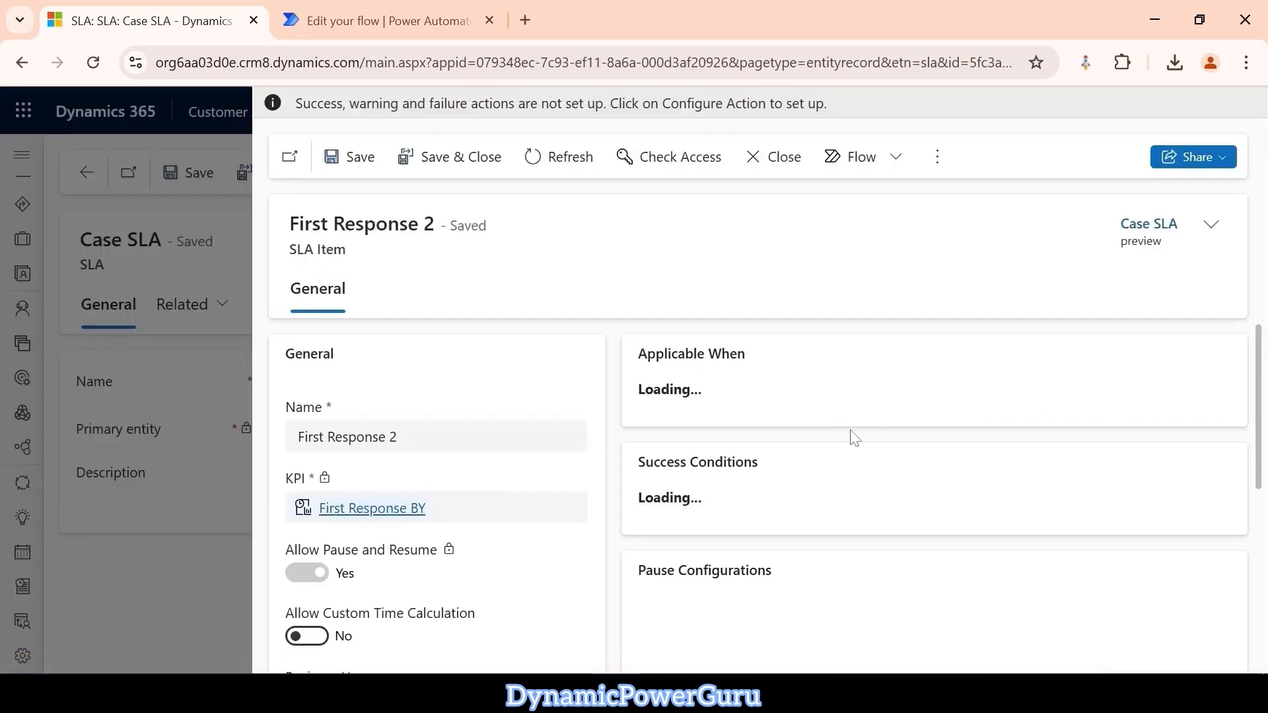
Enable Override Criteria in the pause configurations of the First Response 2 item.
scroll(852, 436, down, 3)
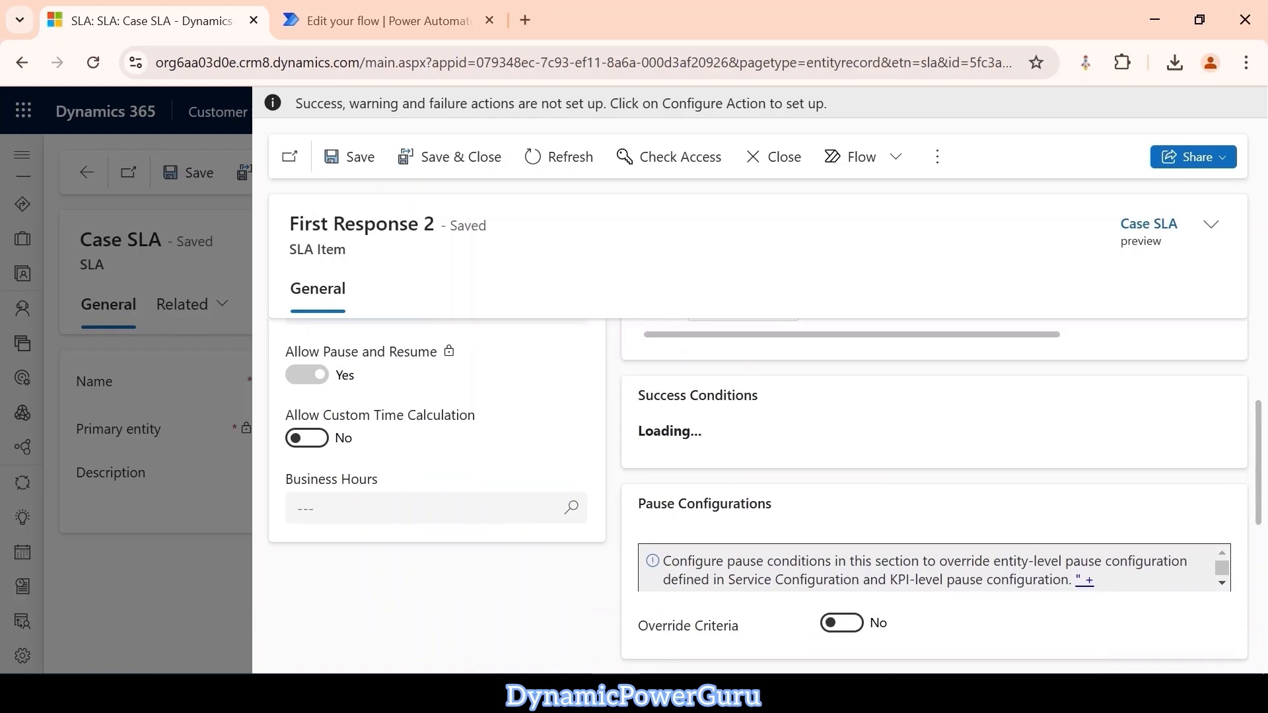
scroll(742, 456, down, 2)
scroll(809, 495, down, 2)
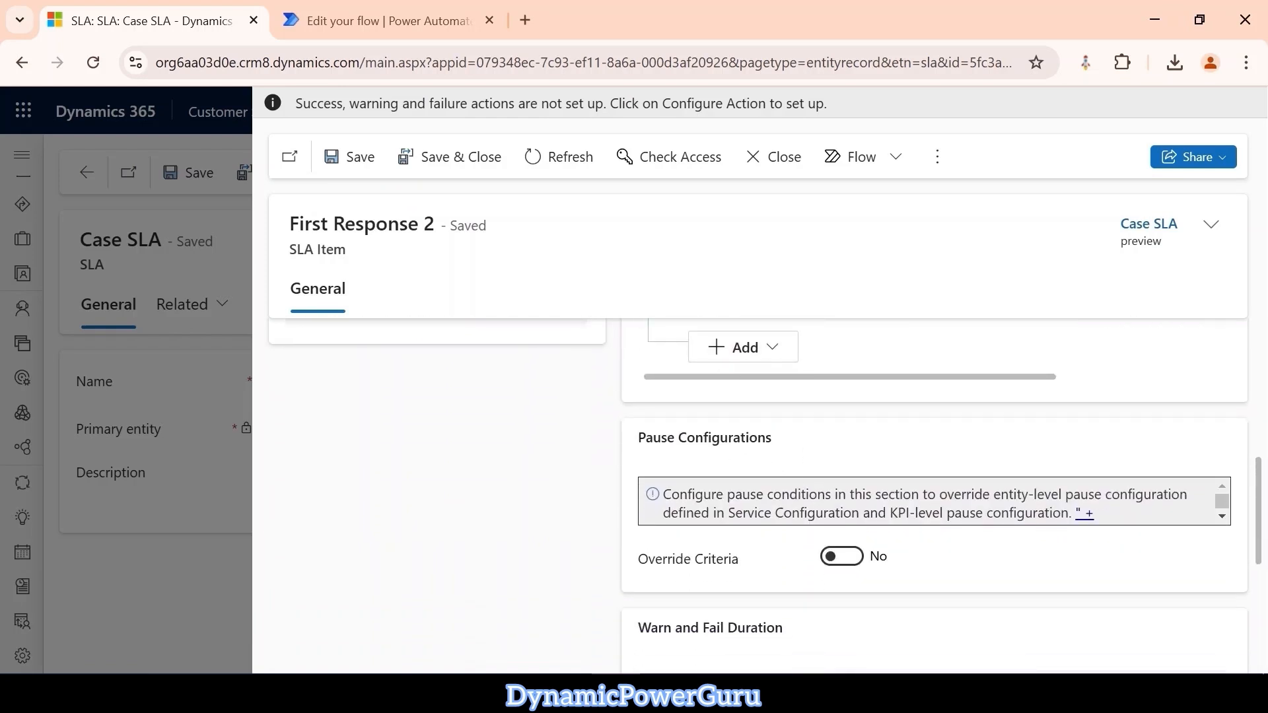
scroll(806, 447, down, 1)
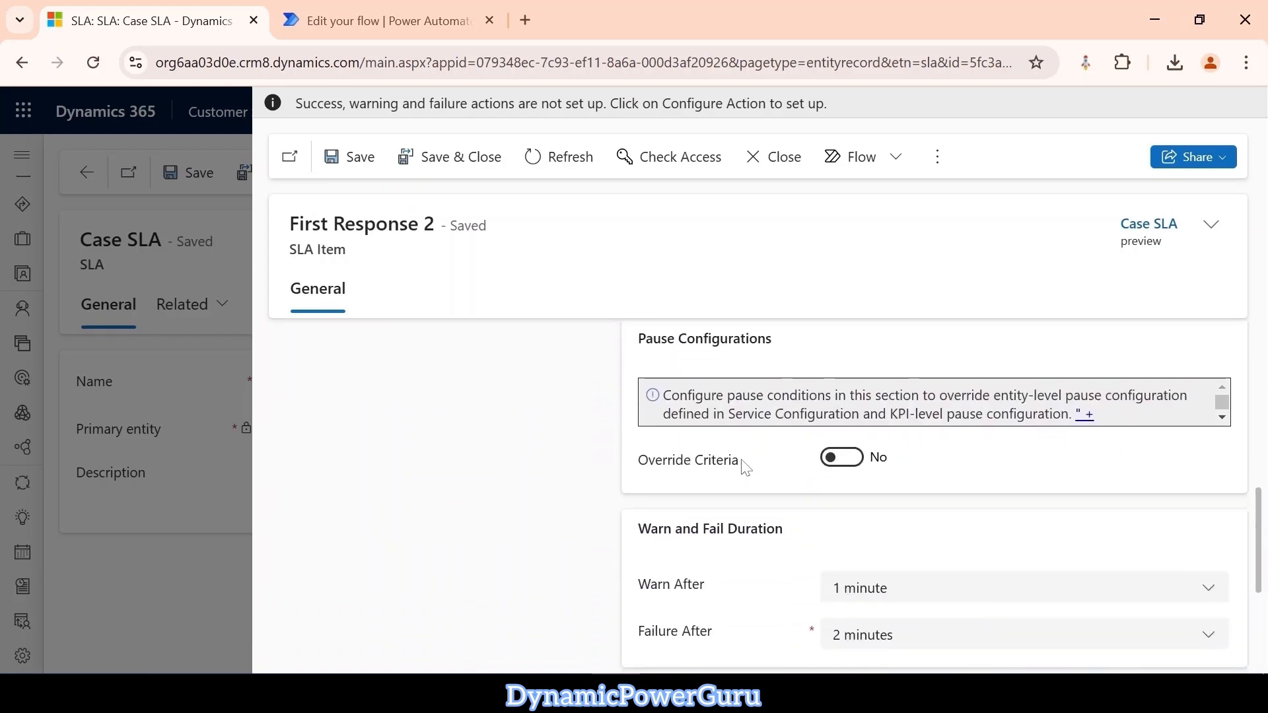
click(842, 460)
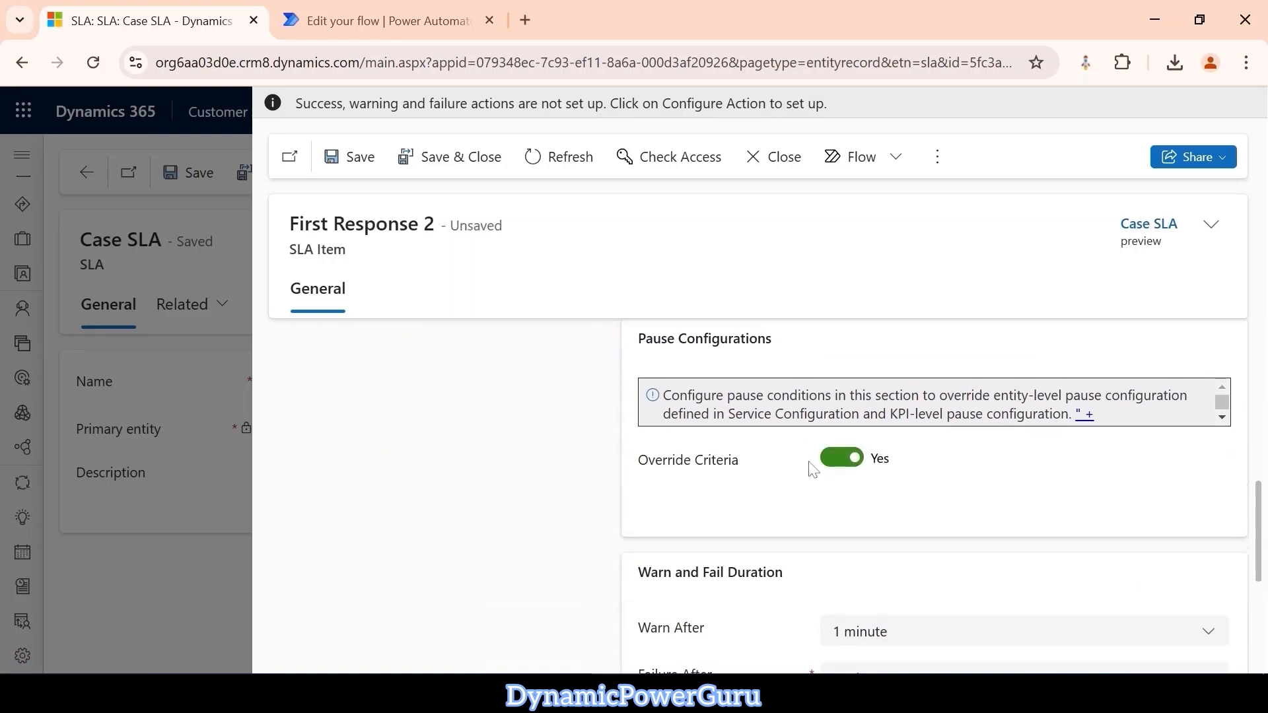
Add a pause condition row with Case Type (Case) Equals Request, and save and close the First Response 2 item.
click(750, 548)
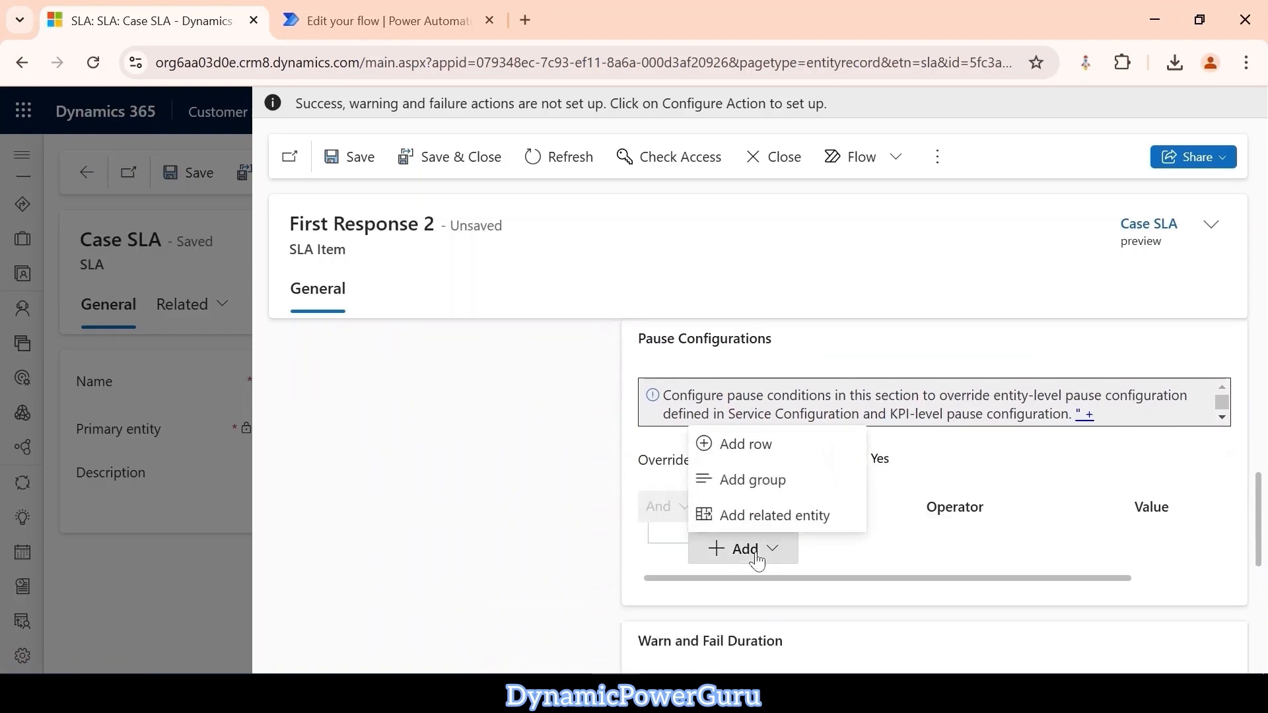
click(763, 456)
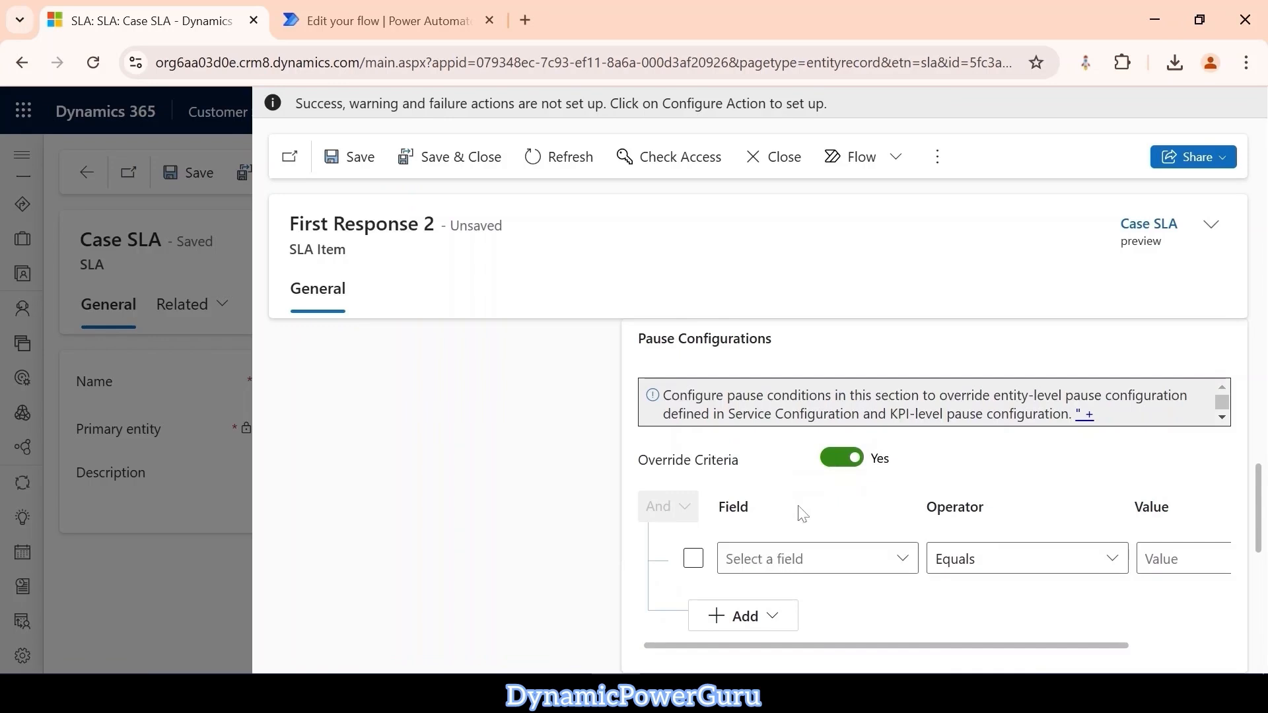
click(906, 566)
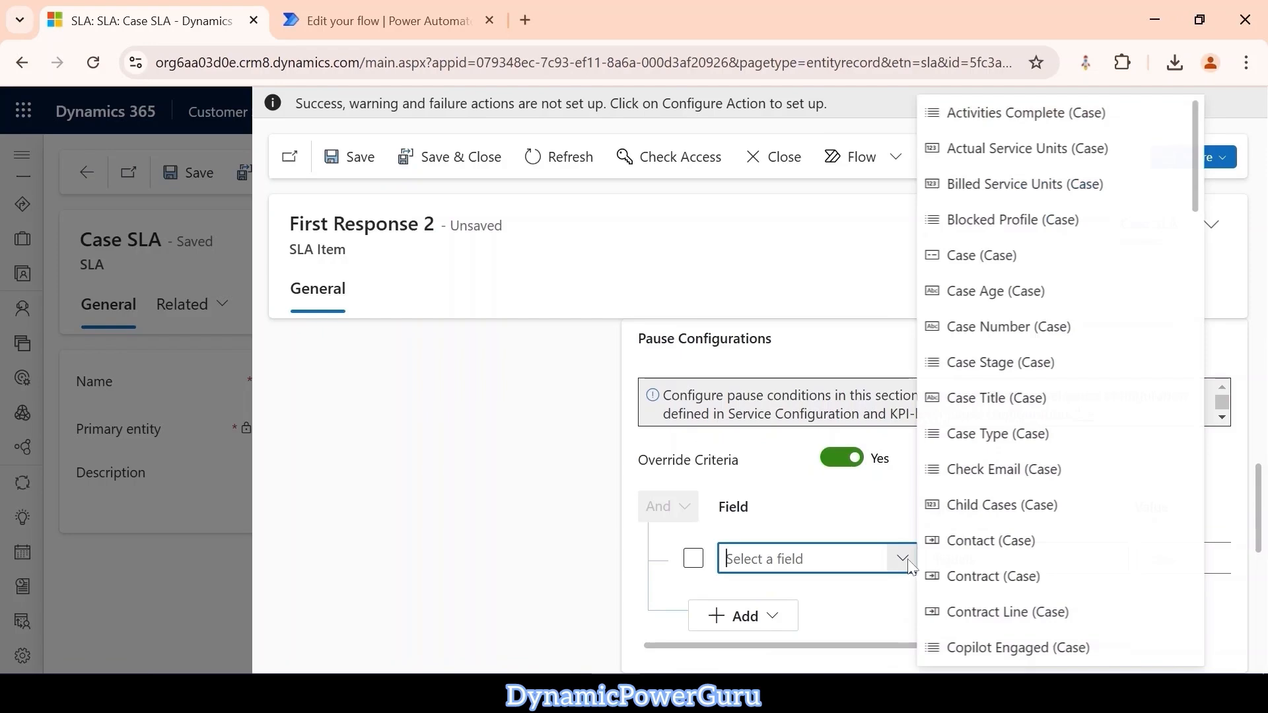
click(1008, 433)
scroll(1054, 528, up, 7)
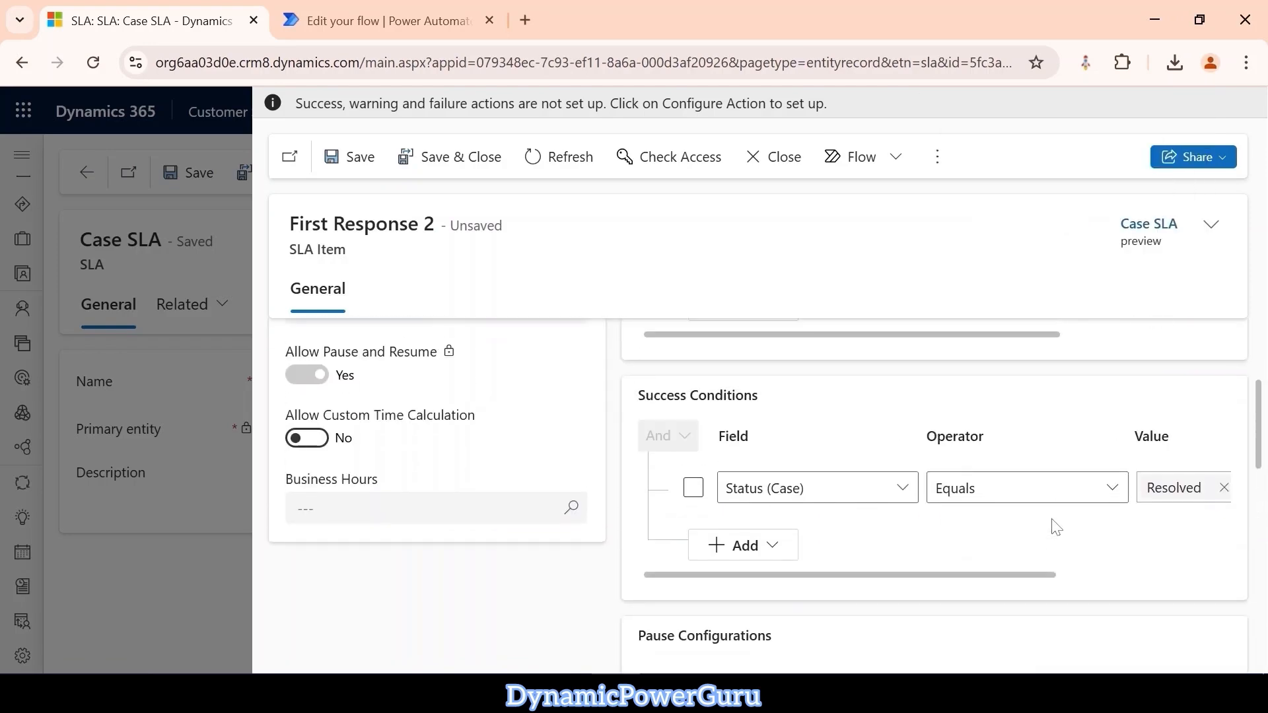
scroll(1057, 528, down, 2)
scroll(1050, 540, down, 5)
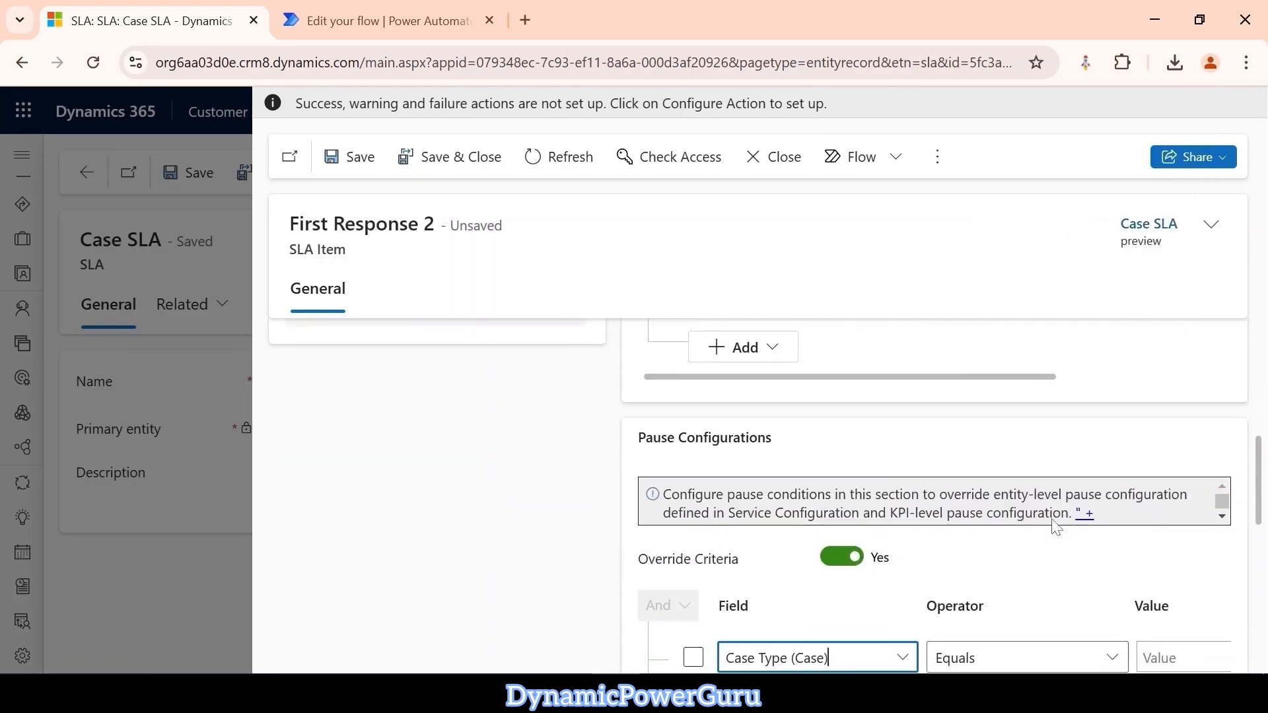
click(1165, 559)
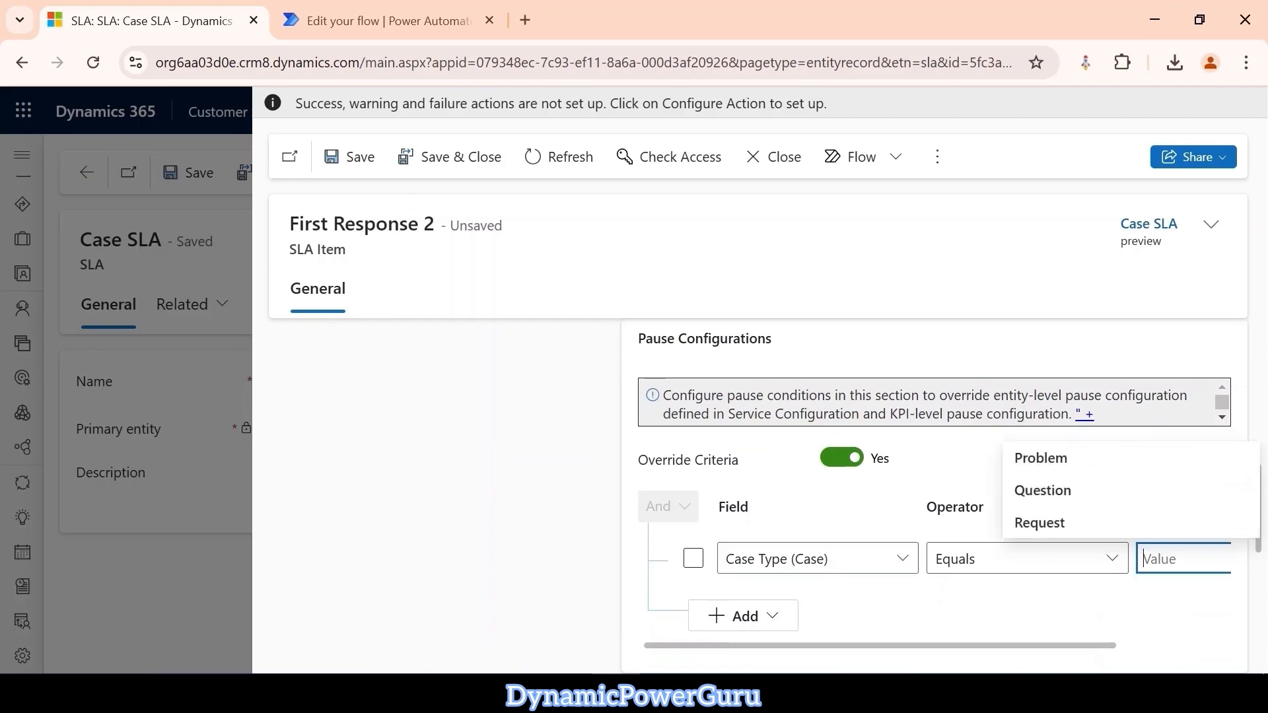
click(1067, 523)
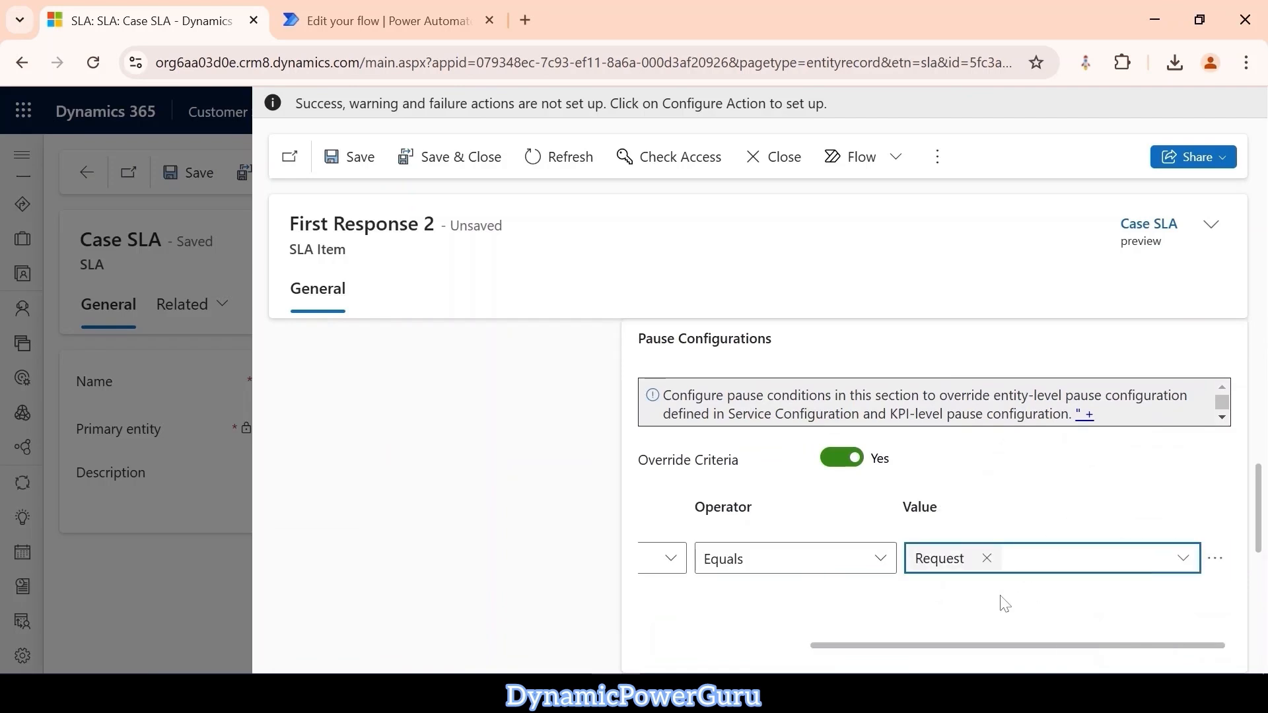
drag(985, 644, 818, 644)
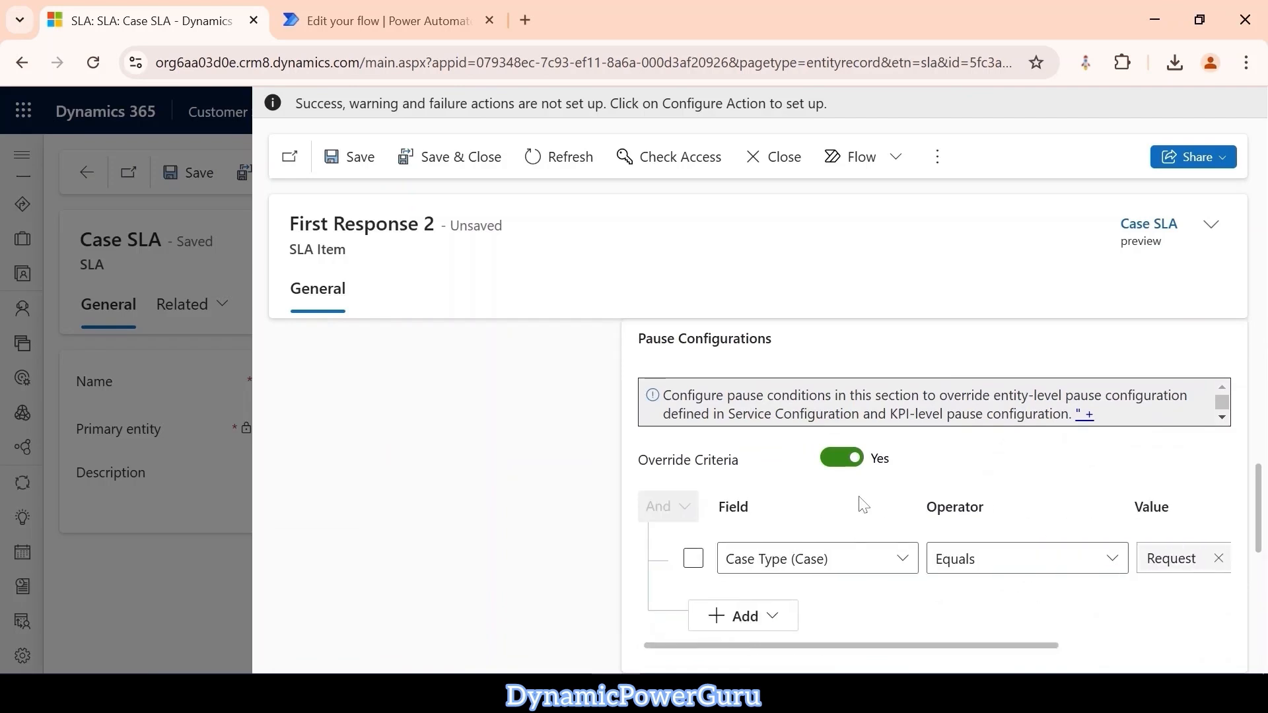
click(445, 158)
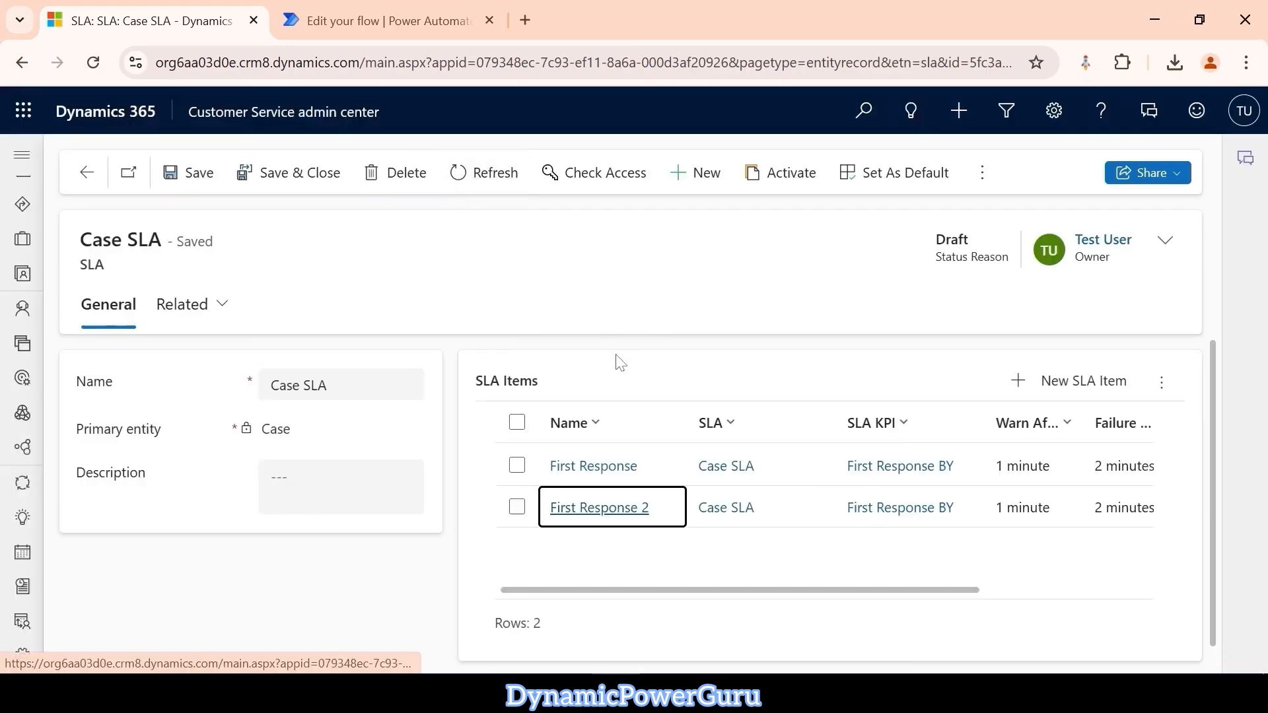
Activate the Case SLA and set it as the default SLA for its entity.
click(791, 175)
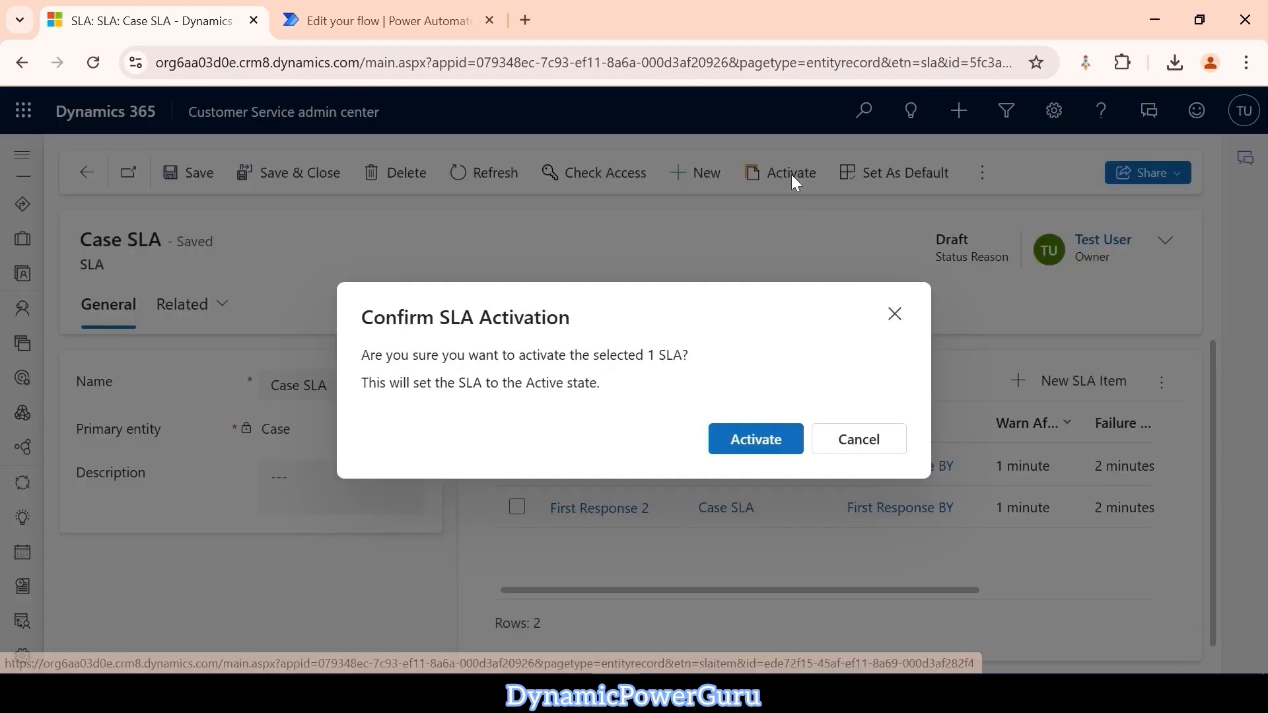
click(761, 441)
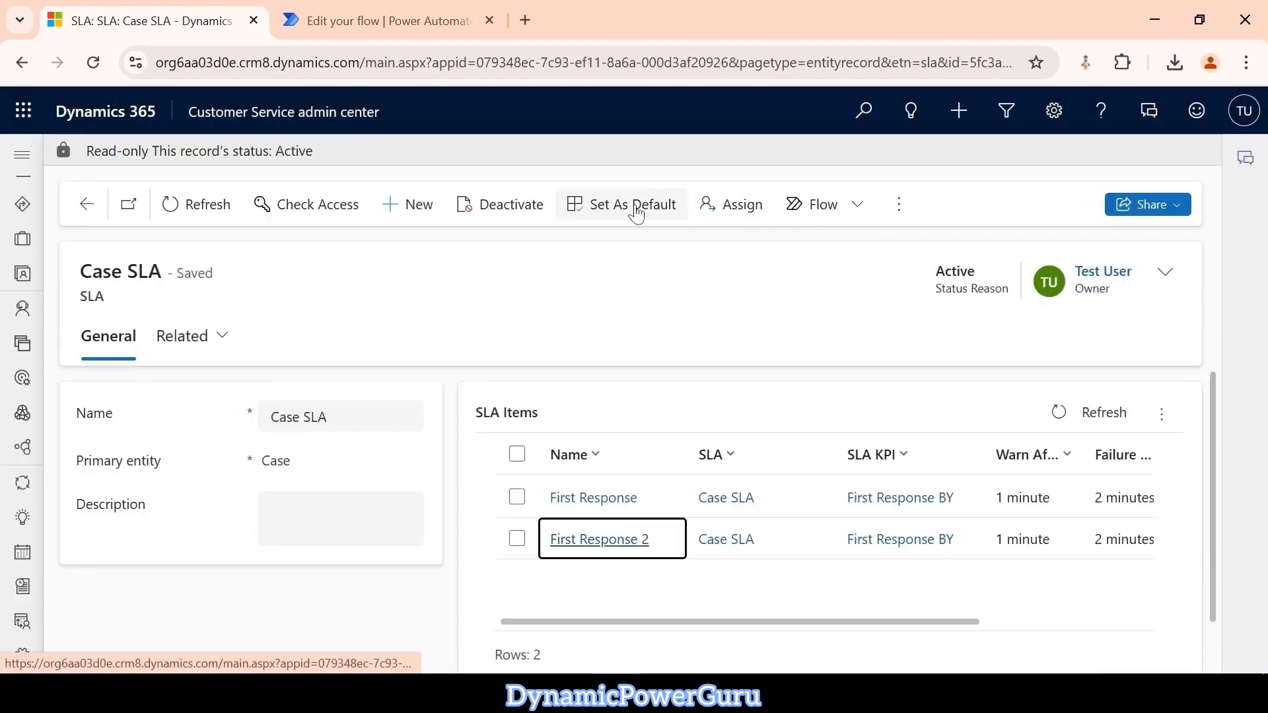
click(635, 209)
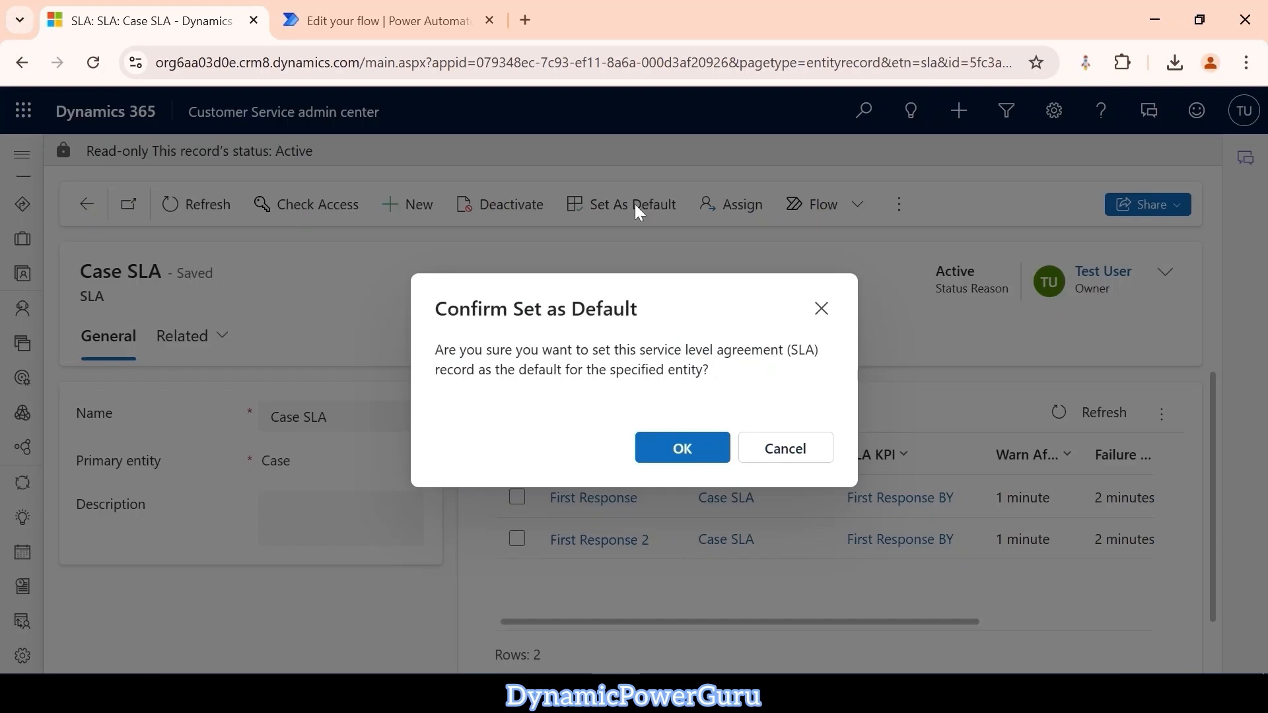
click(667, 448)
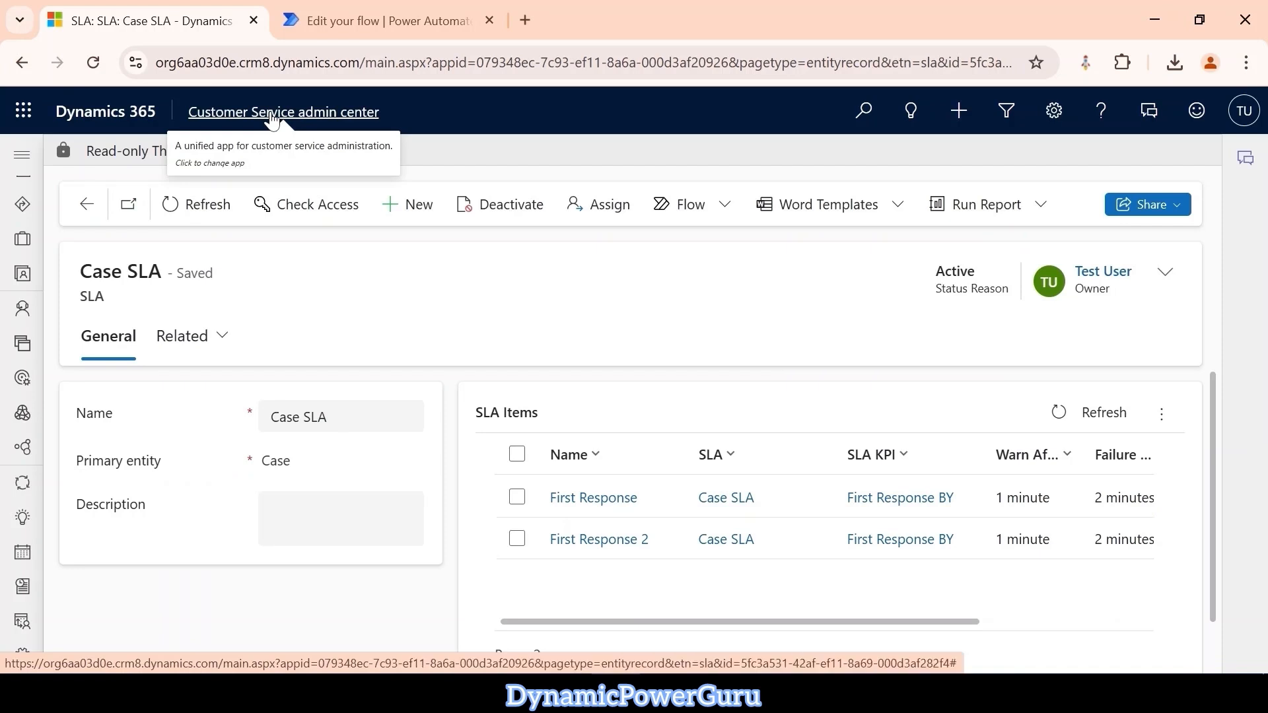
Switch back to the Customer Service Hub app, open its Cases list and collapse the site navigation.
click(273, 117)
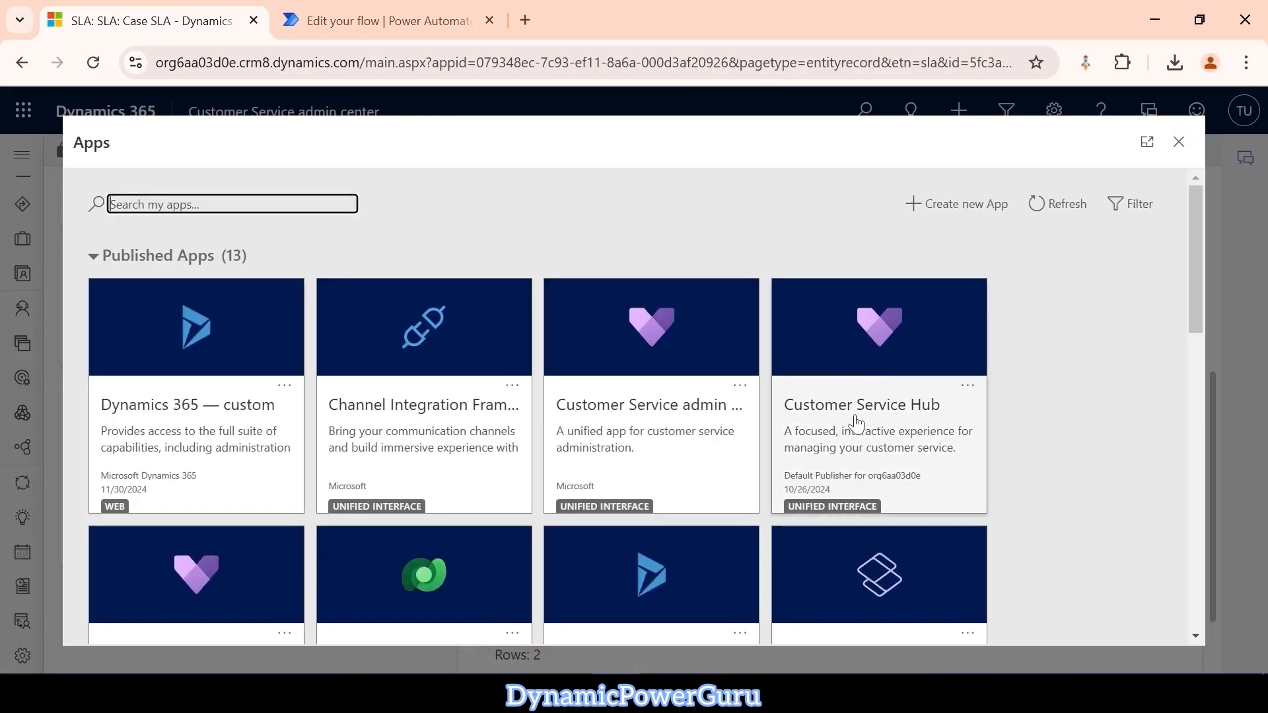
click(869, 449)
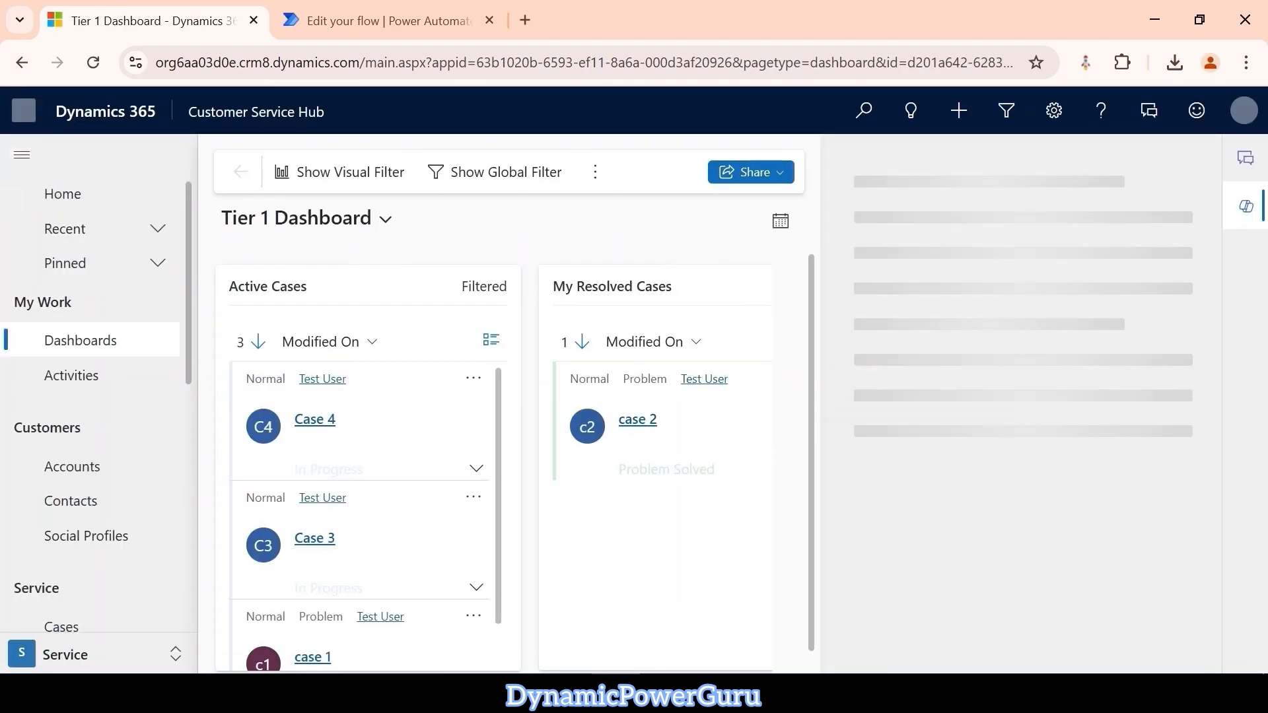
scroll(66, 462, down, 3)
click(61, 429)
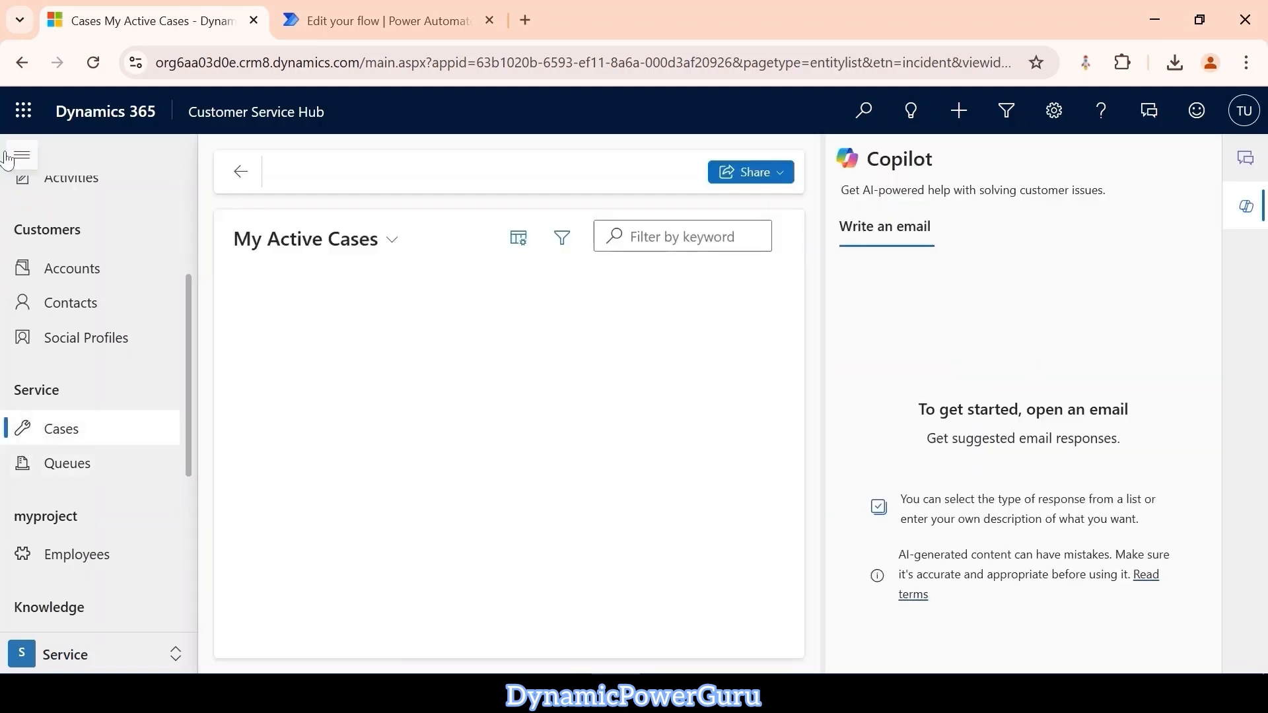
click(8, 157)
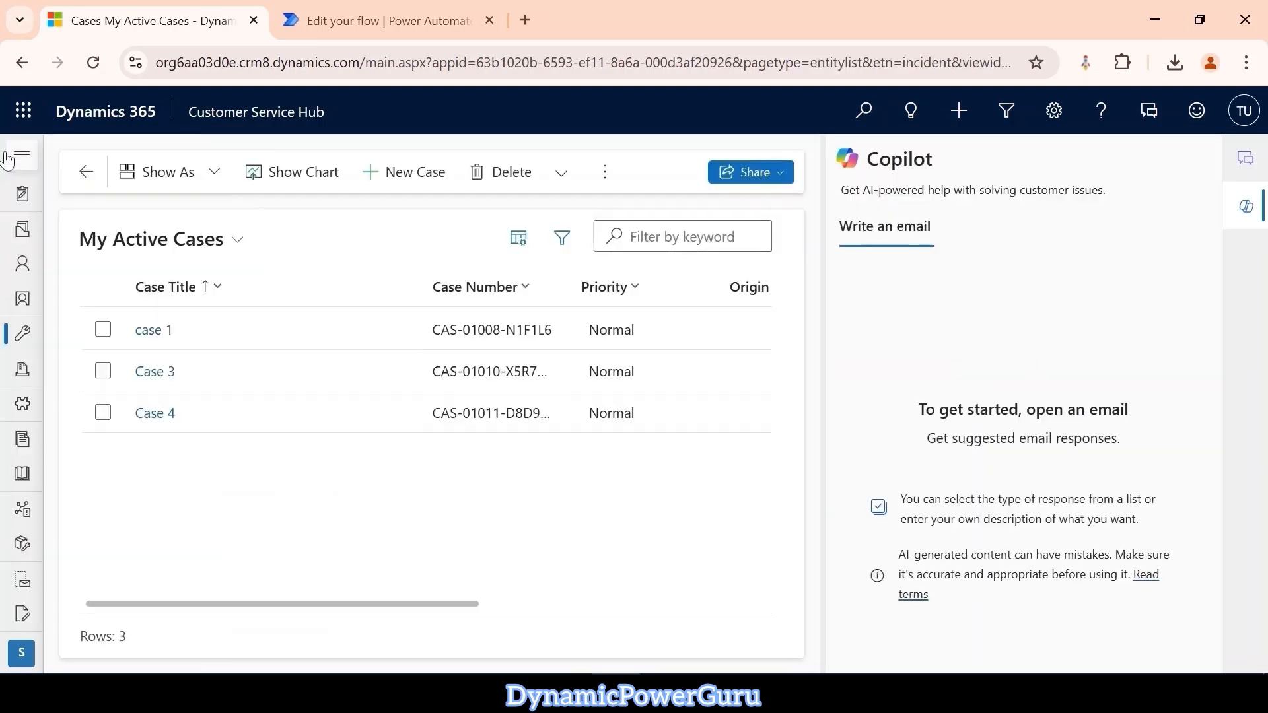
Create a new case, hide the Copilot pane, and enter Case 5 as the case title.
click(408, 175)
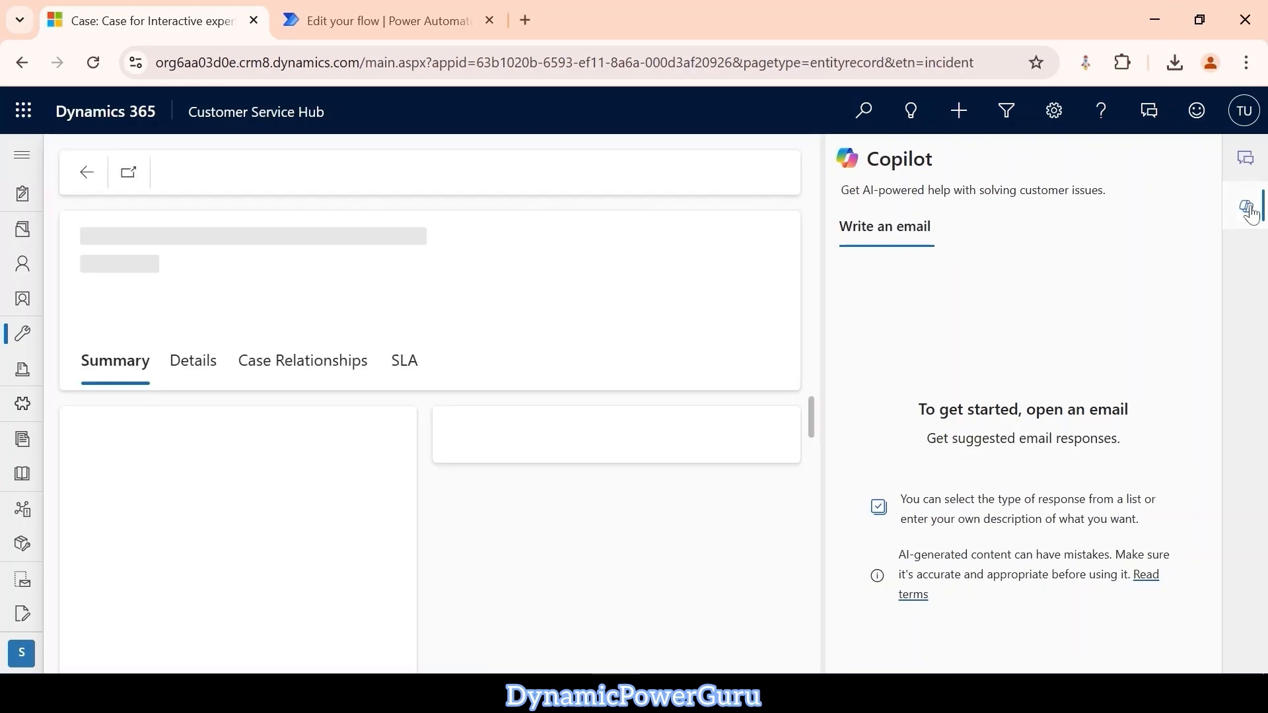
click(1247, 208)
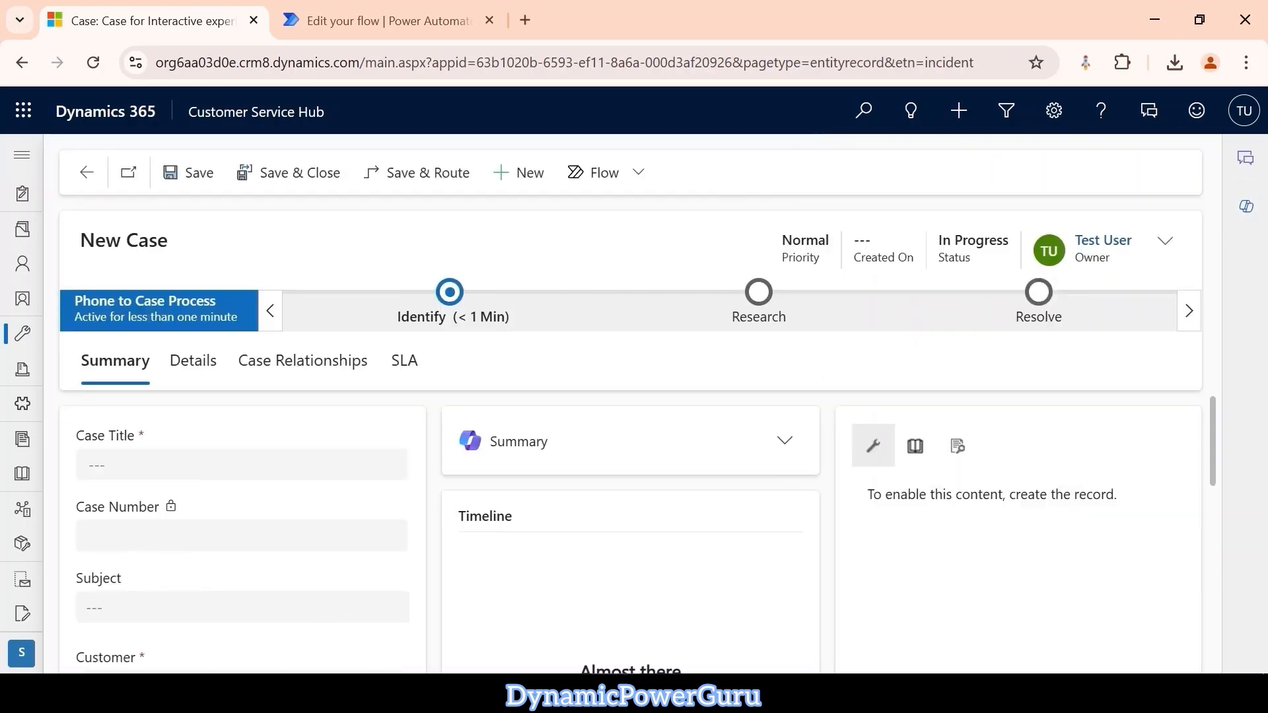
click(241, 465)
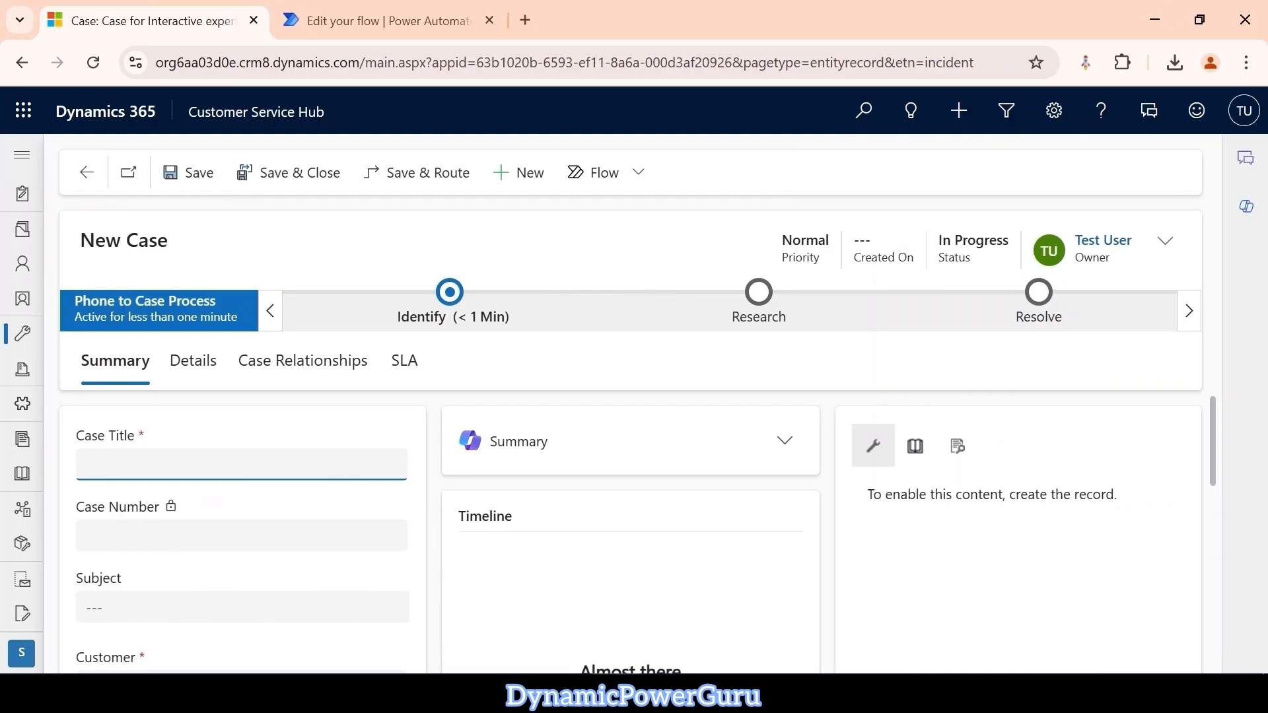
text(Case 5)
click(594, 409)
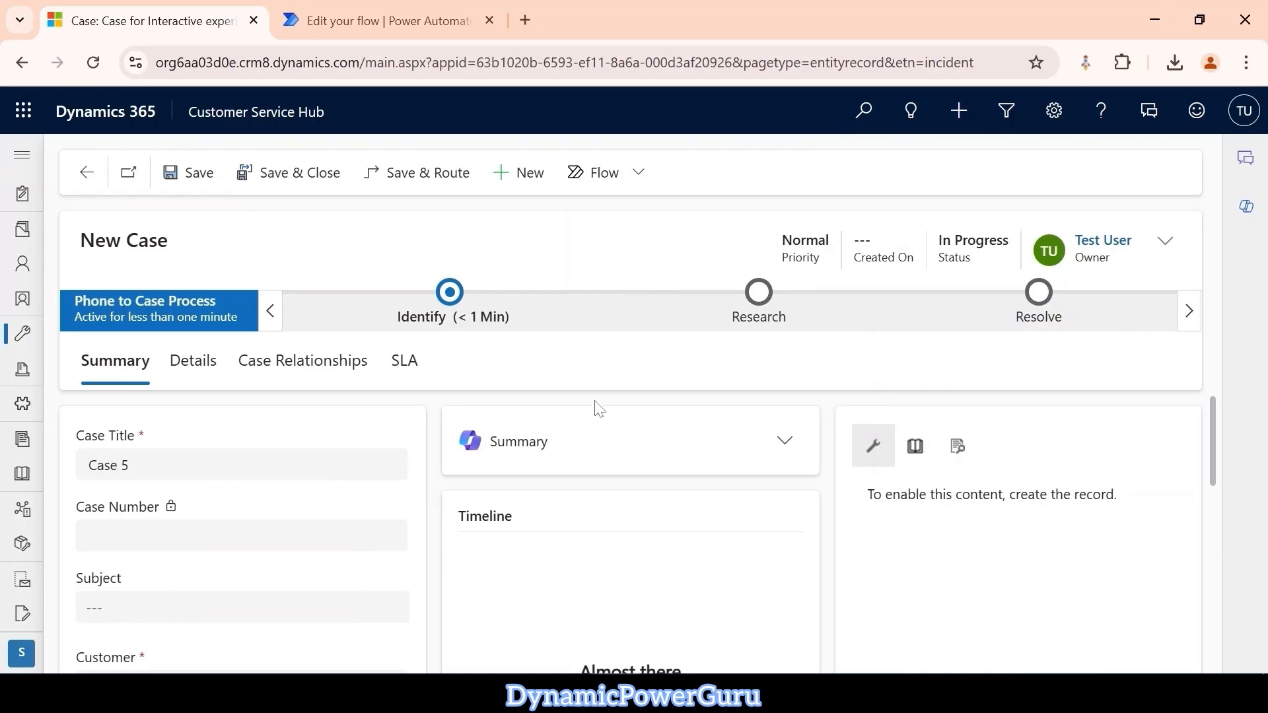
Choose Fabrikam, Inc. as the customer of the new case and save the record.
scroll(253, 561, down, 1)
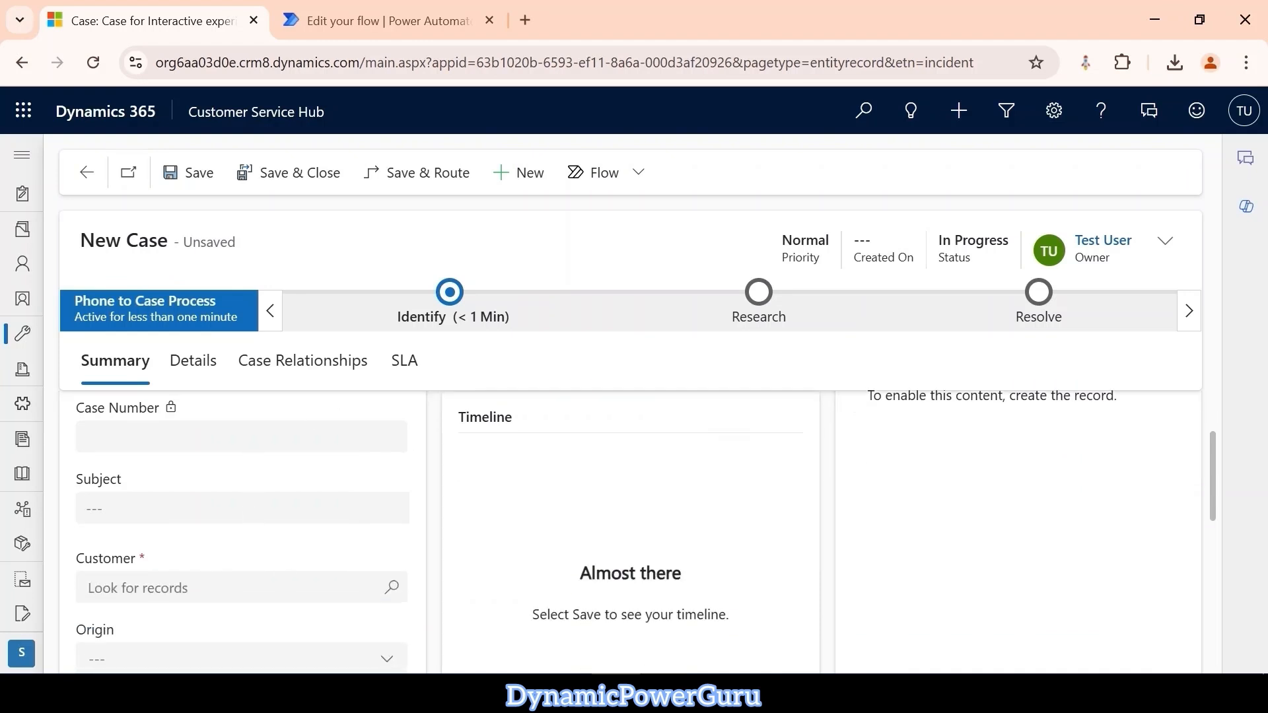
click(374, 596)
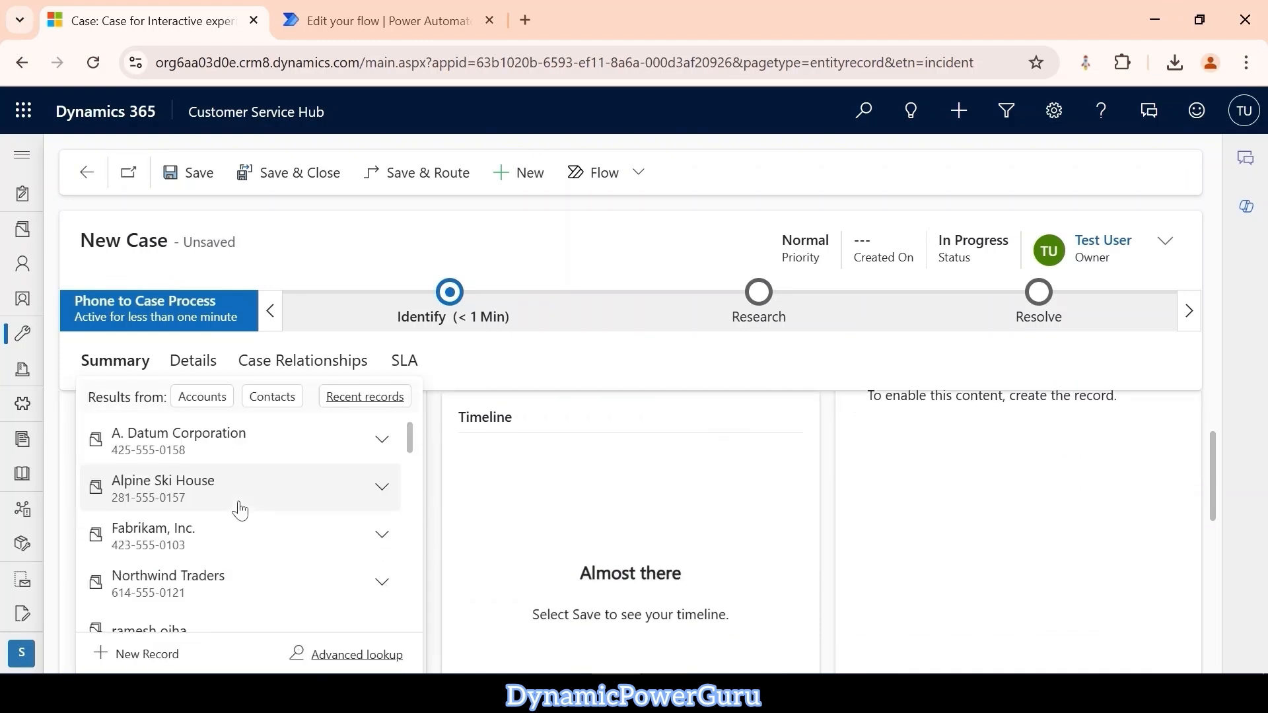
click(235, 535)
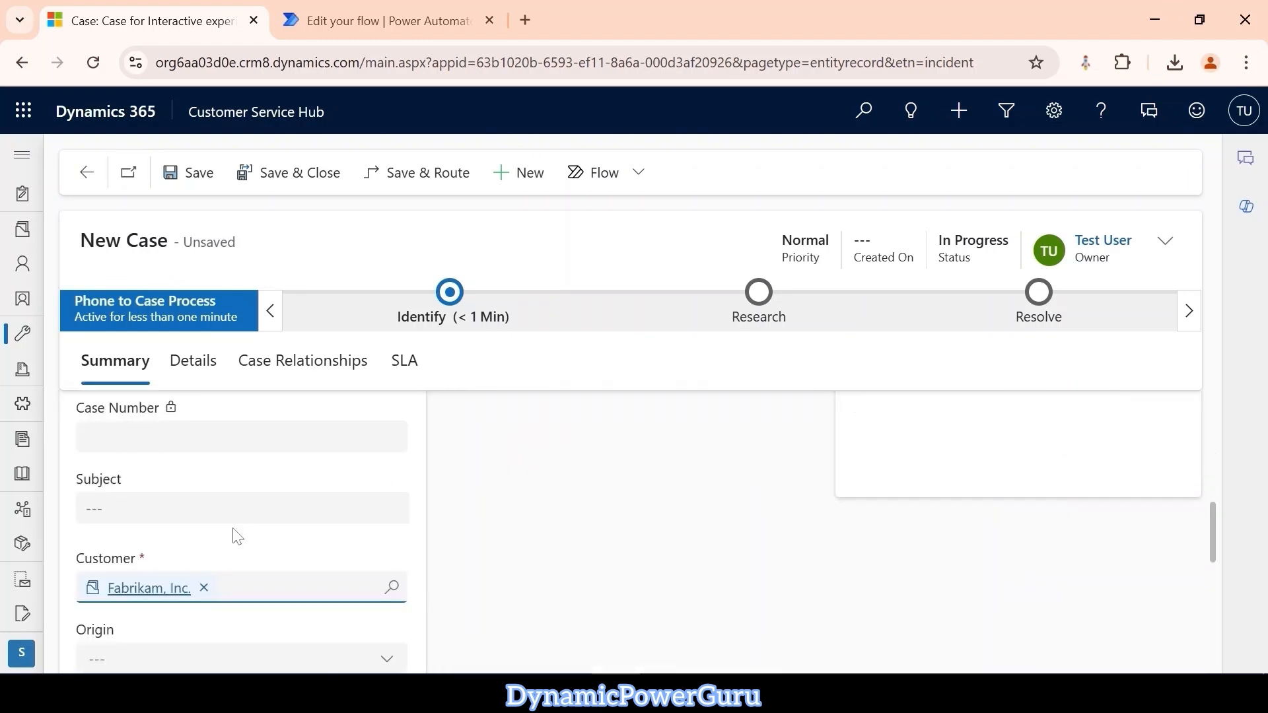
click(195, 183)
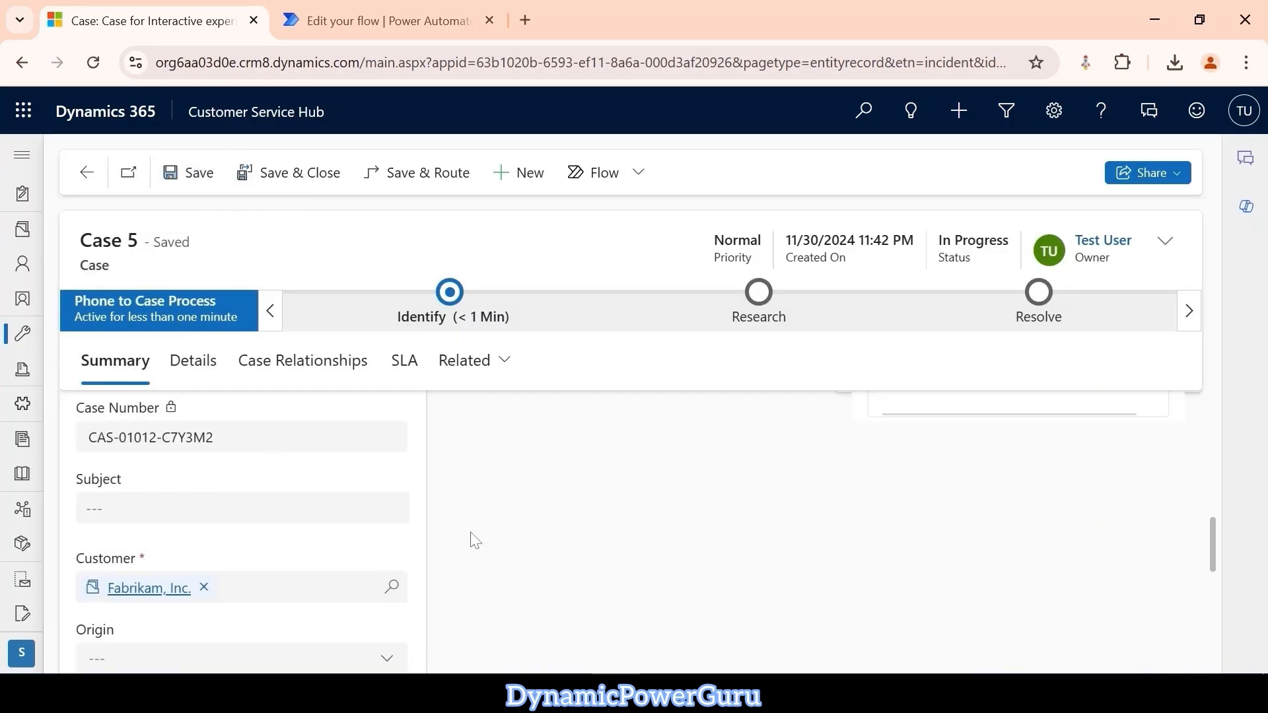
Change the status of Case 5 to On Hold in the record header and save the case.
scroll(424, 526, down, 5)
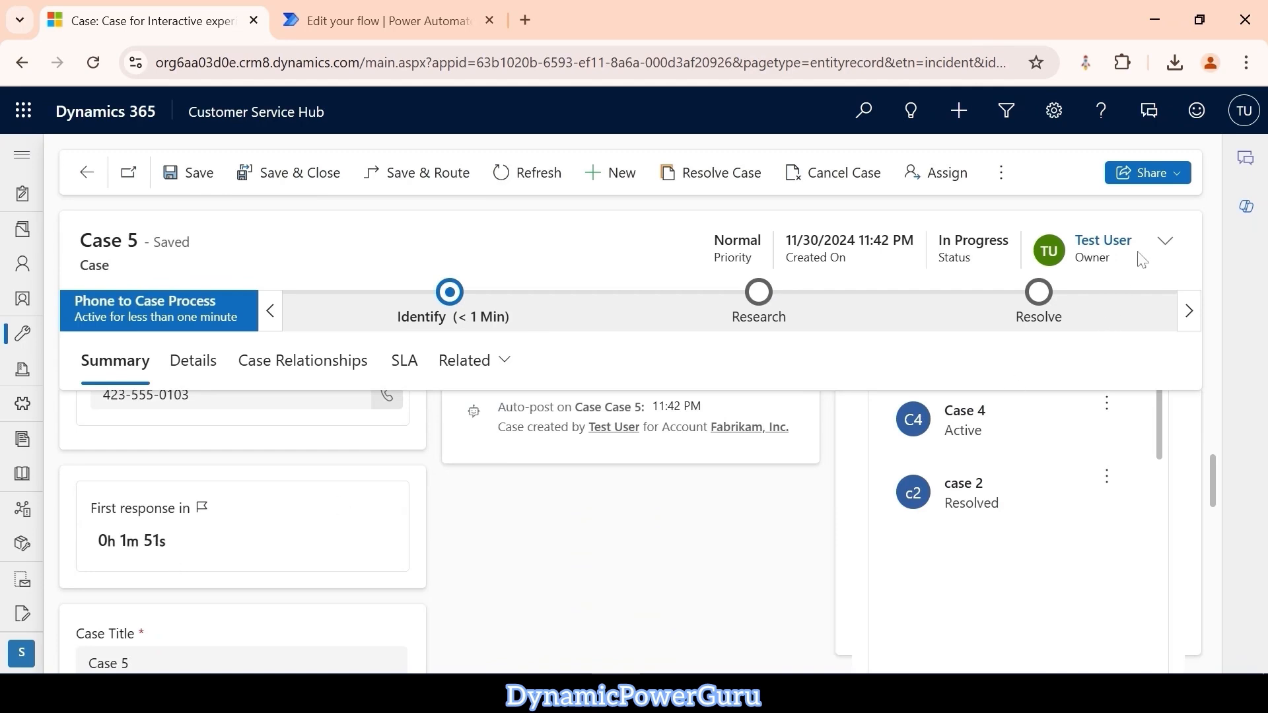
click(1165, 242)
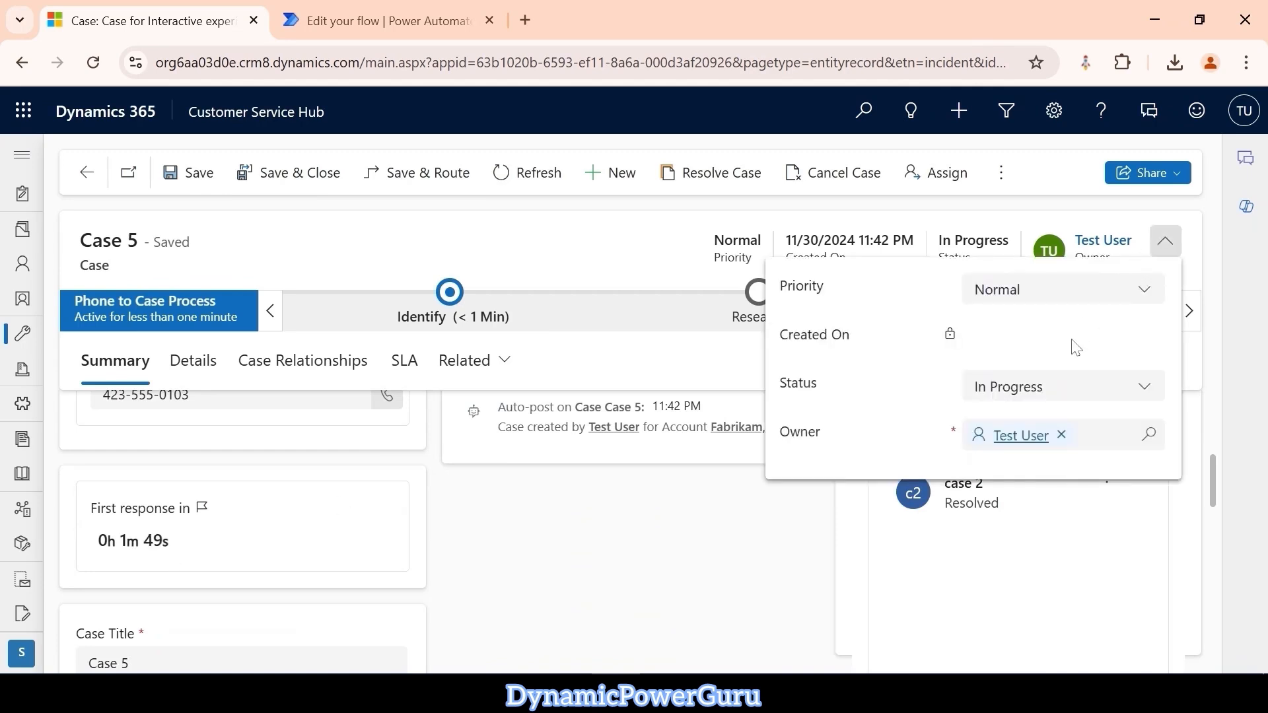
click(1028, 421)
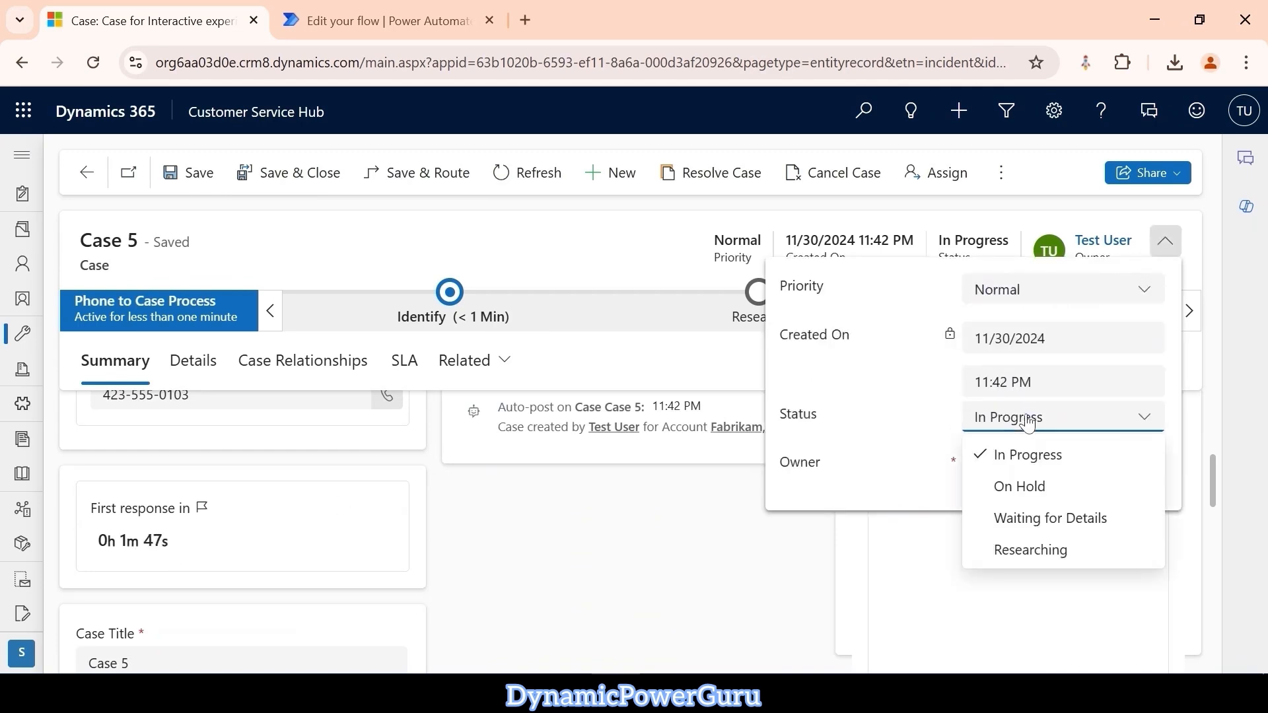
click(1032, 489)
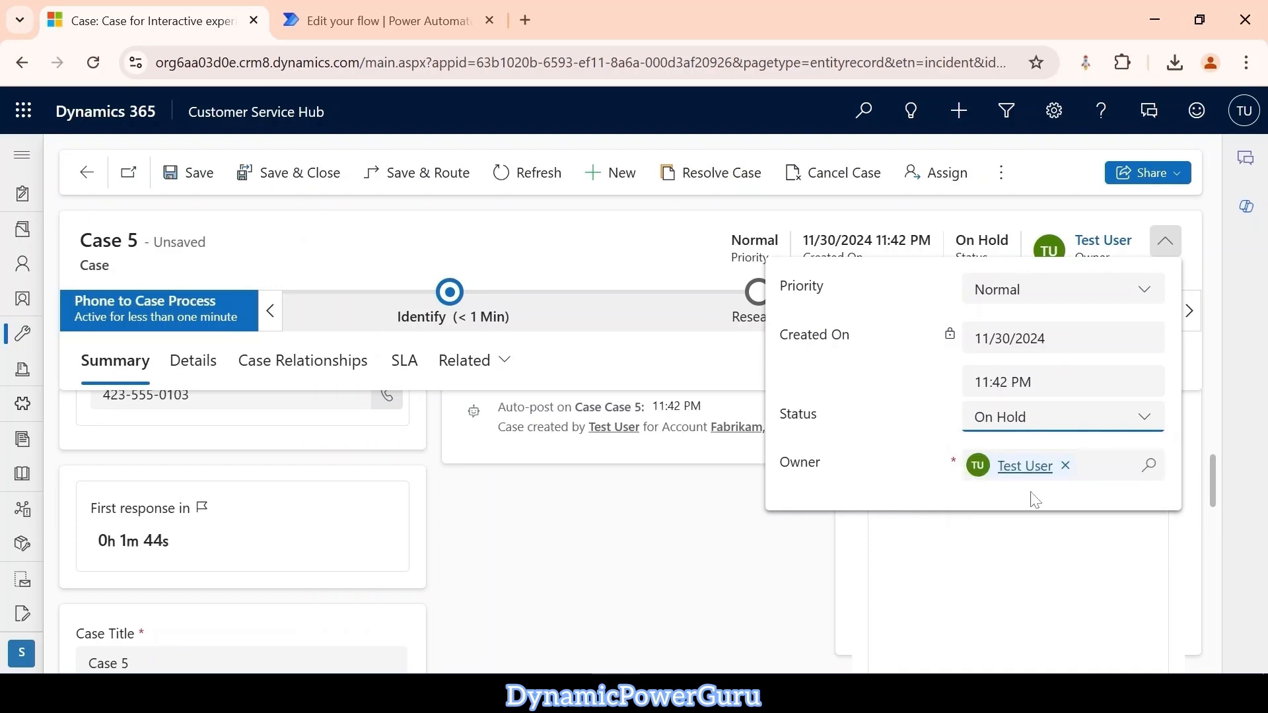
click(512, 245)
click(194, 177)
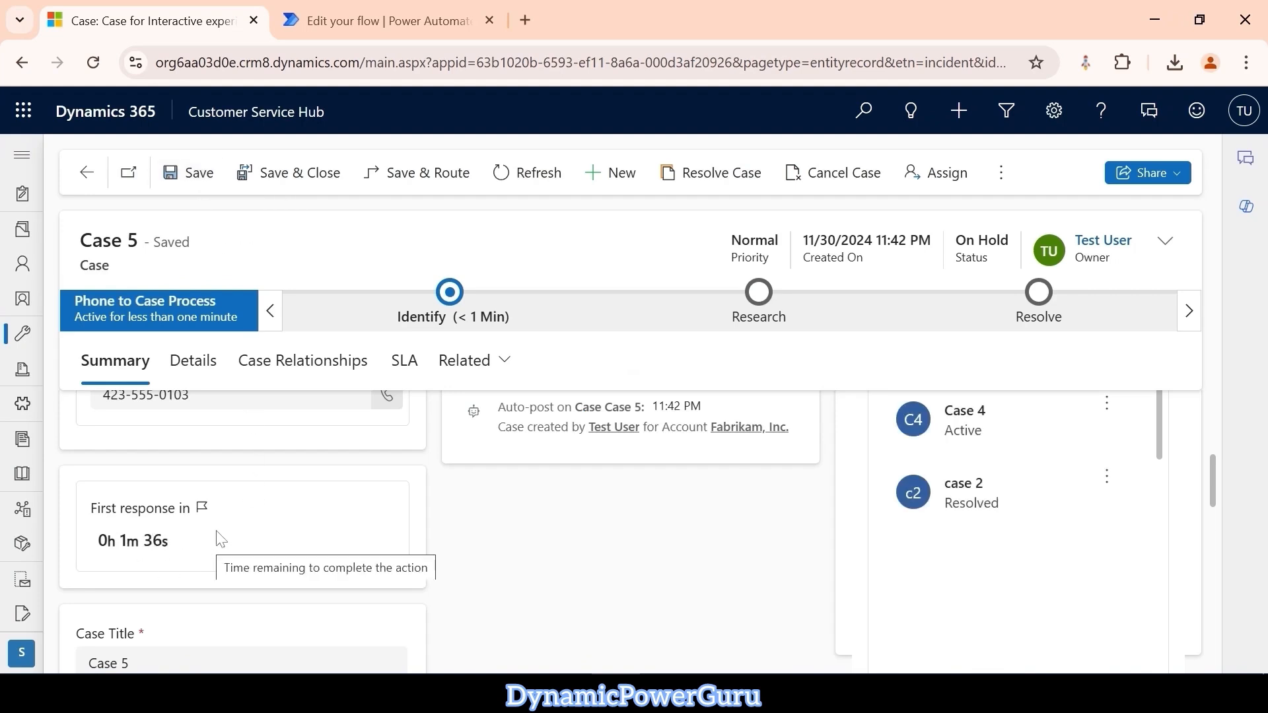
Set the case type to Request in the additional details of Case 5 and save the case.
click(209, 373)
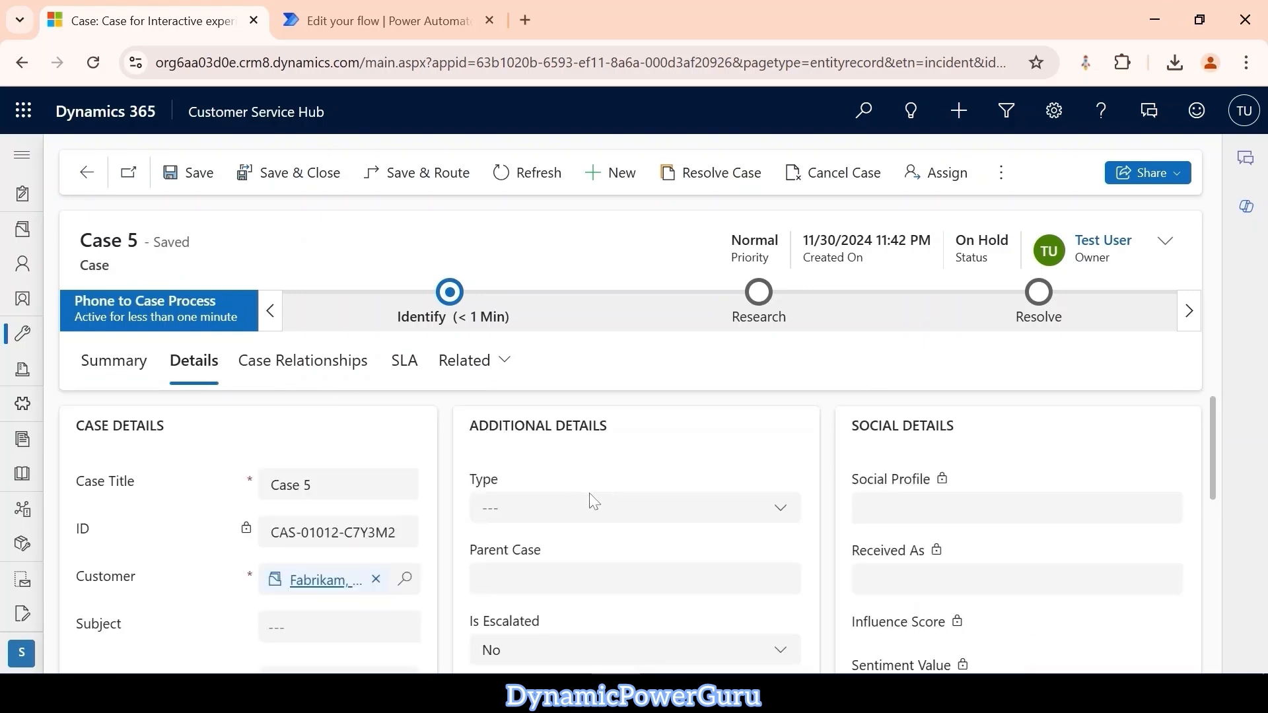
click(652, 509)
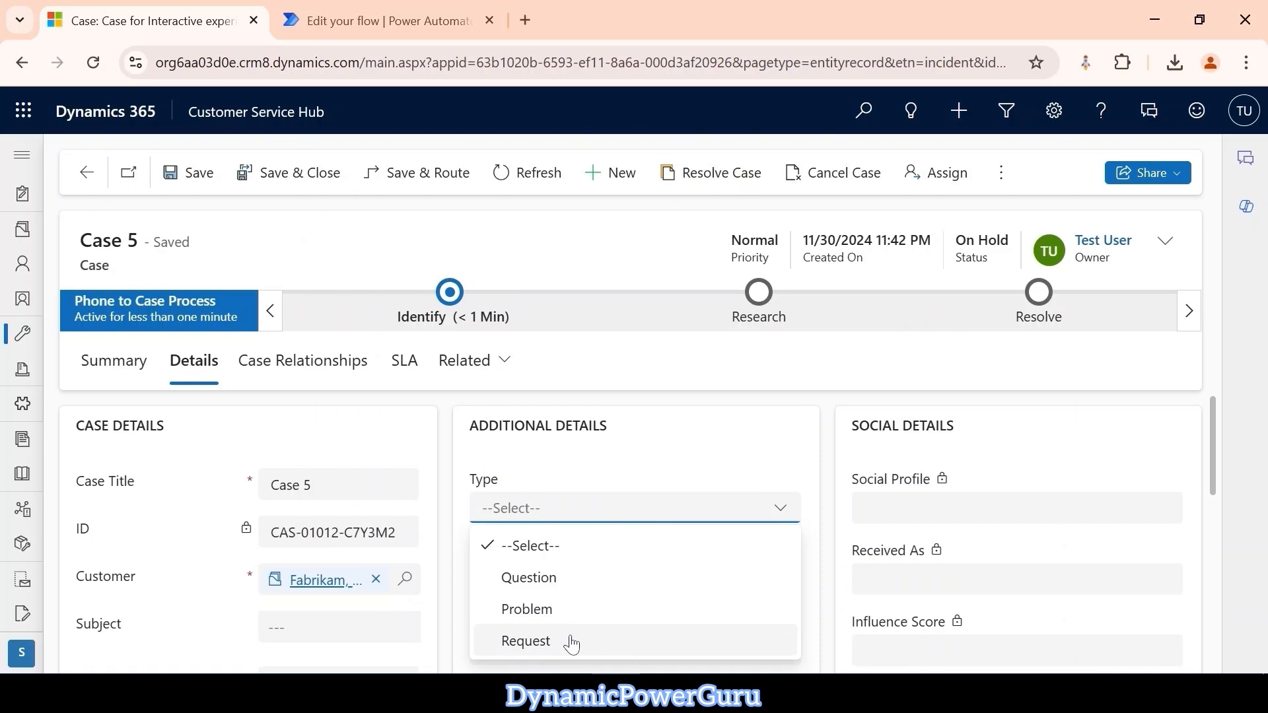
click(628, 647)
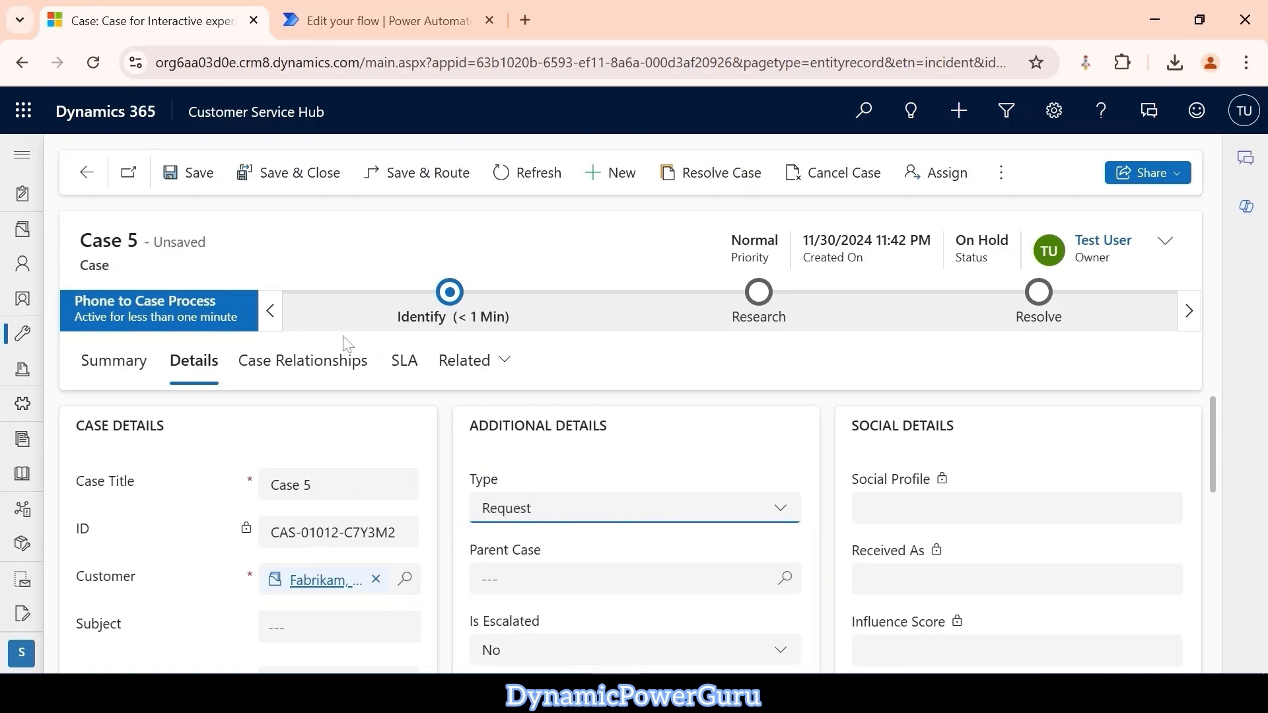
click(193, 179)
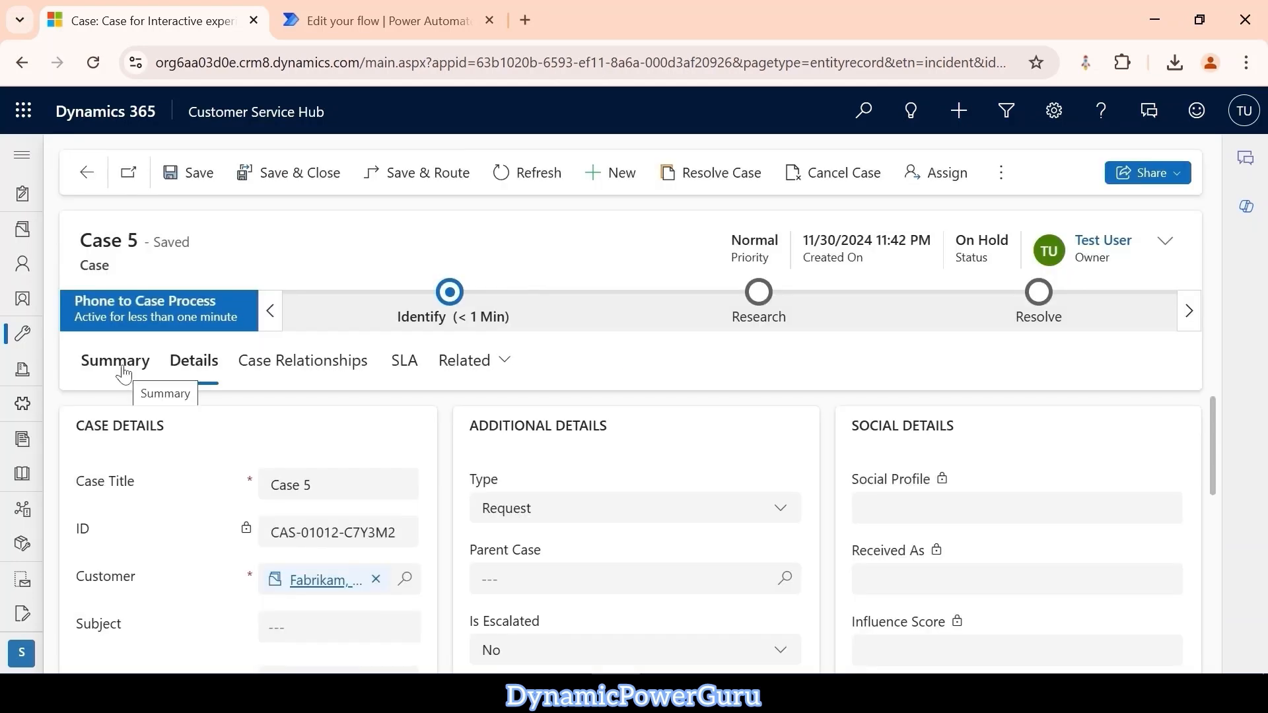
Check the First response in timer in the summary of Case 5.
click(123, 374)
scroll(401, 474, down, 5)
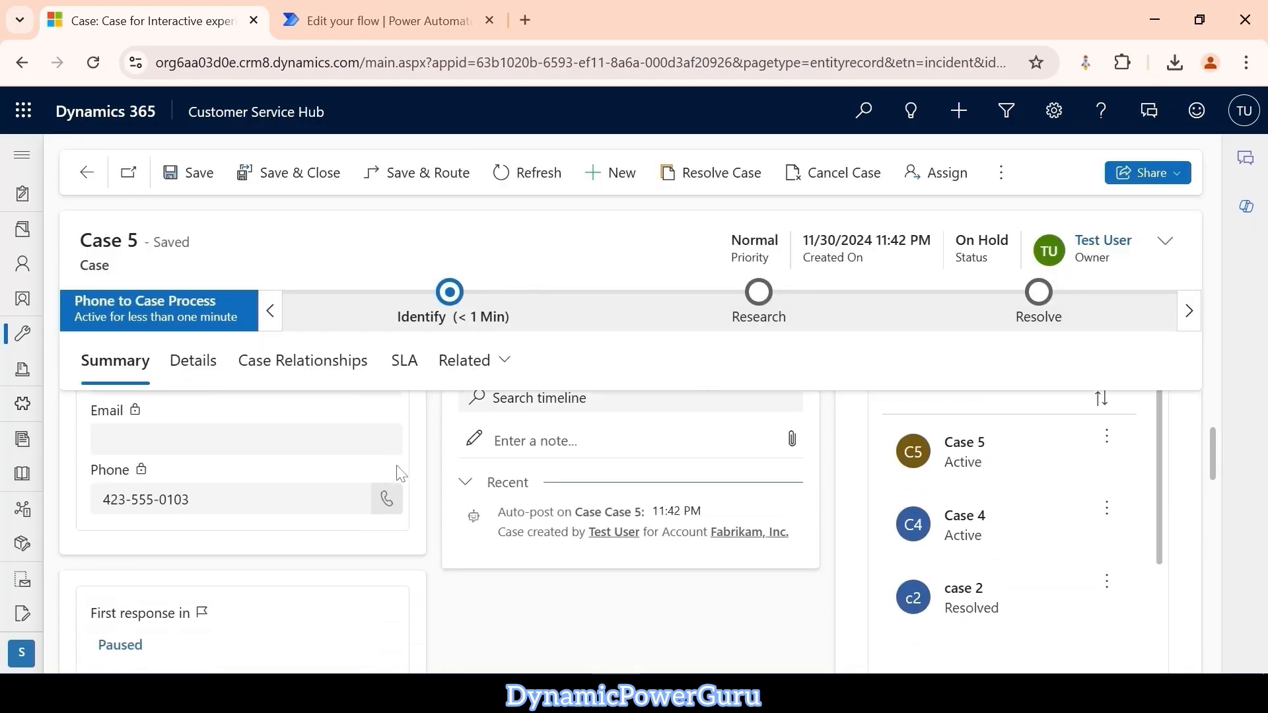
drag(156, 509, 90, 502)
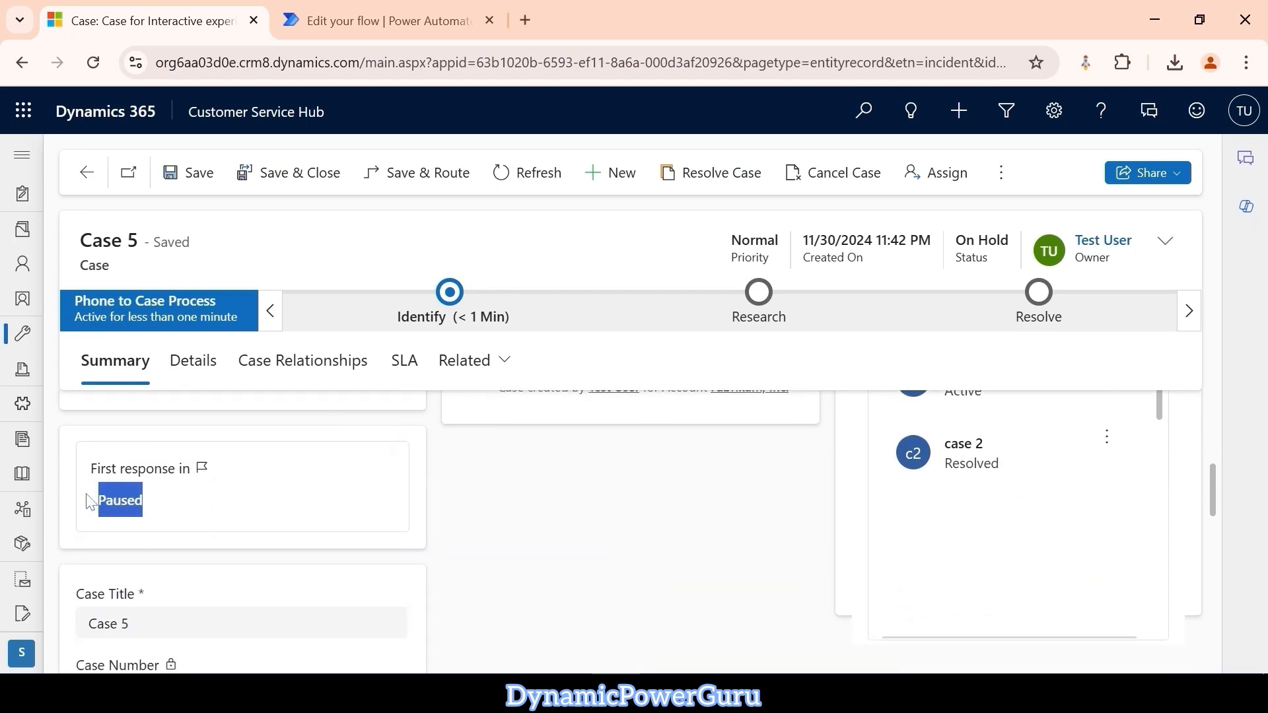
click(482, 513)
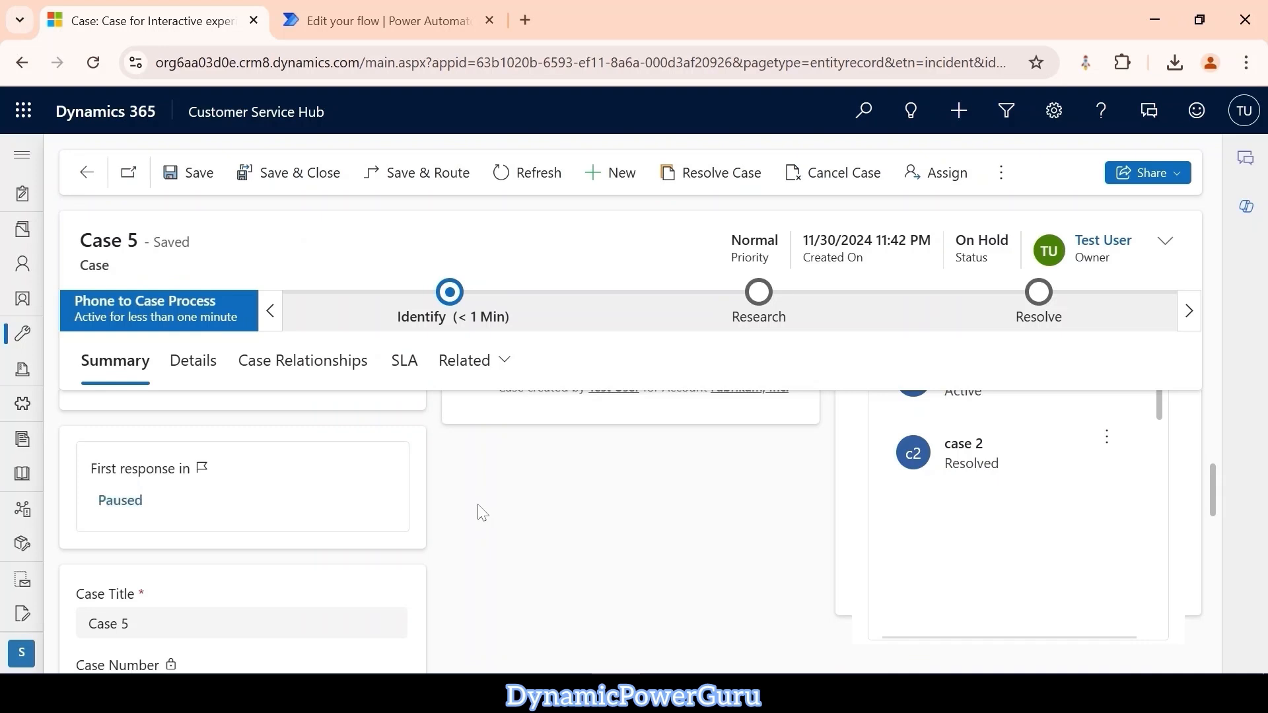